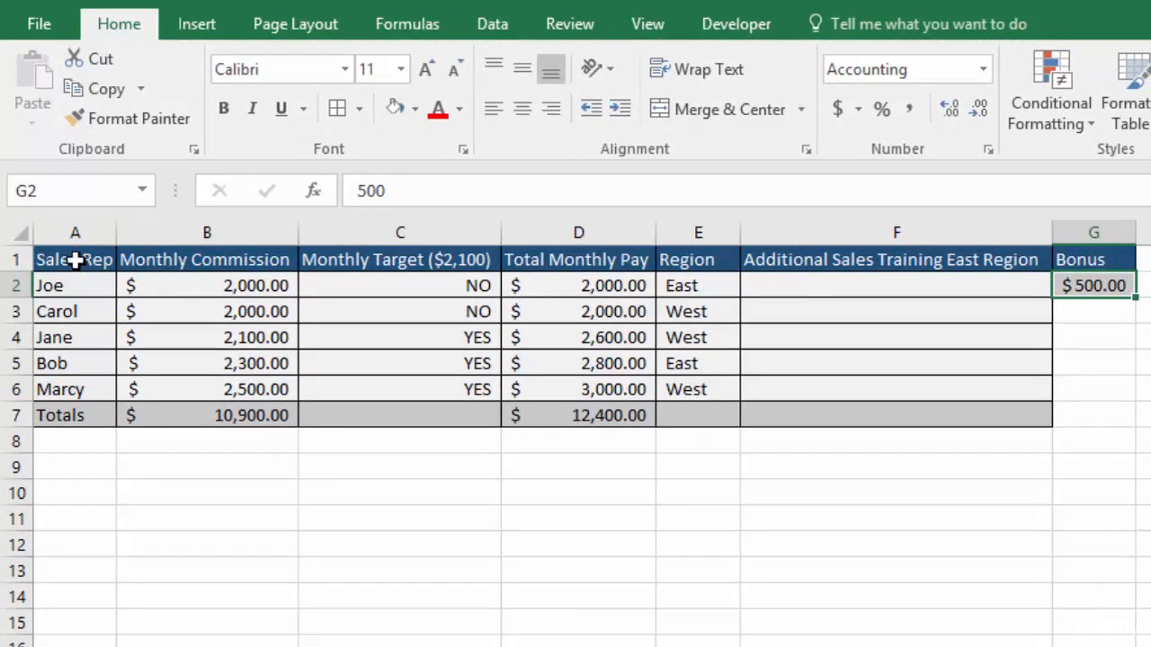
# Examine the sales table's columns from Sales Rep through Additional Sales Training East Region
pyautogui.click(76, 260)
pyautogui.moveTo(75, 260); pyautogui.dragTo(77, 390)
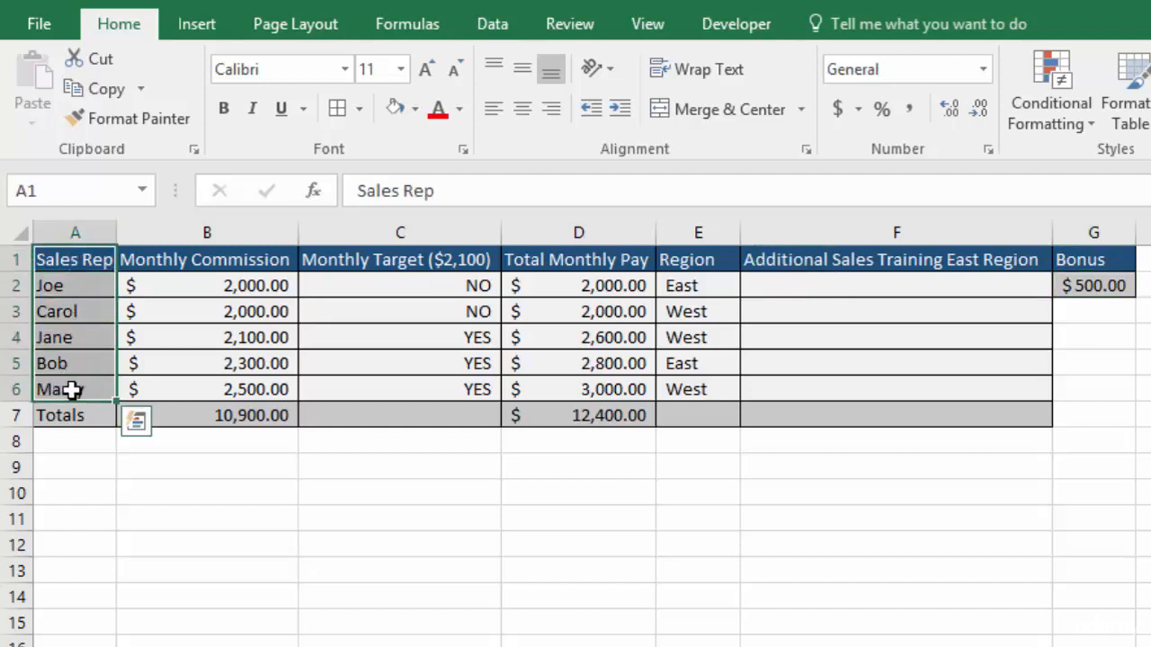
pyautogui.click(234, 233)
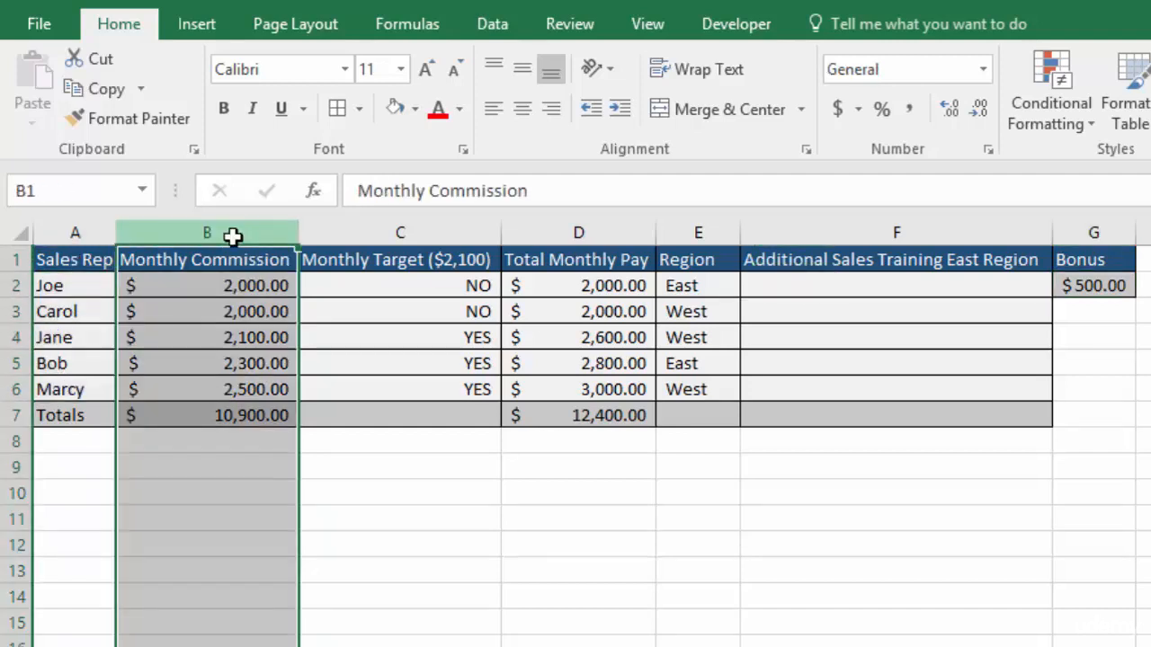
pyautogui.click(427, 234)
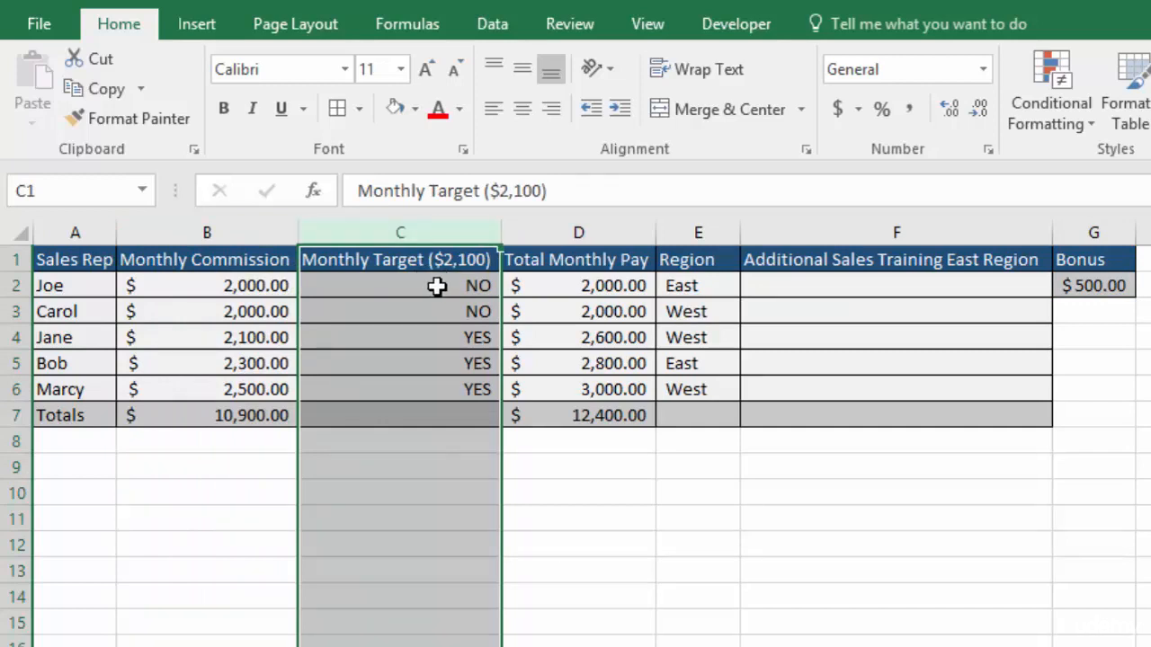
pyautogui.click(590, 229)
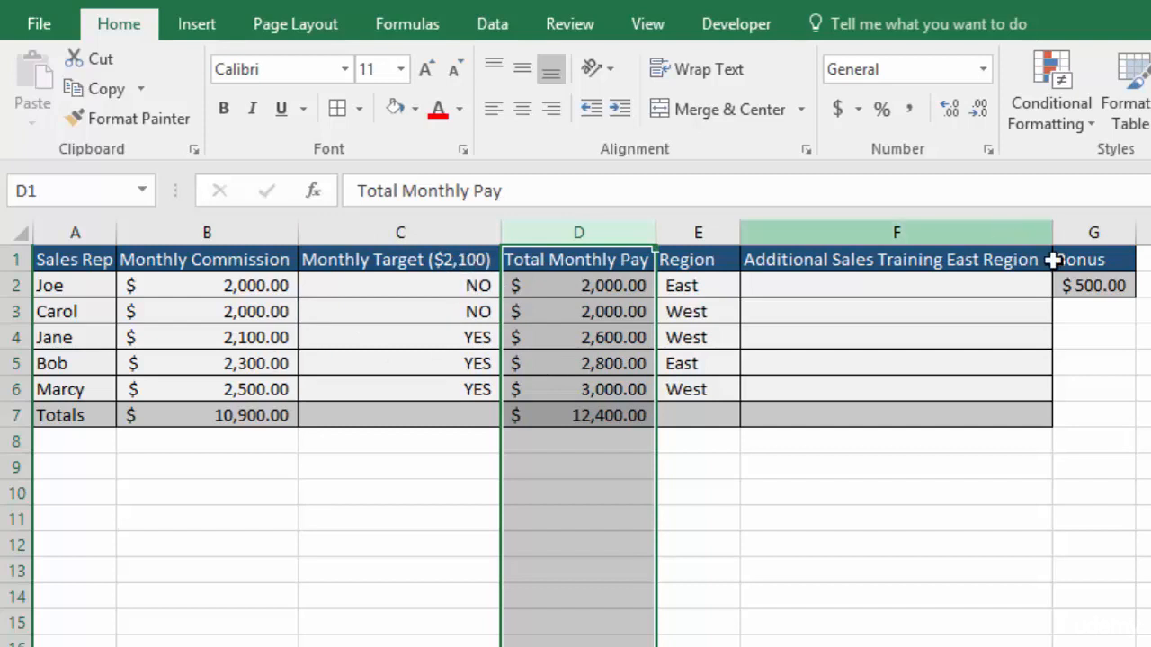
pyautogui.click(687, 232)
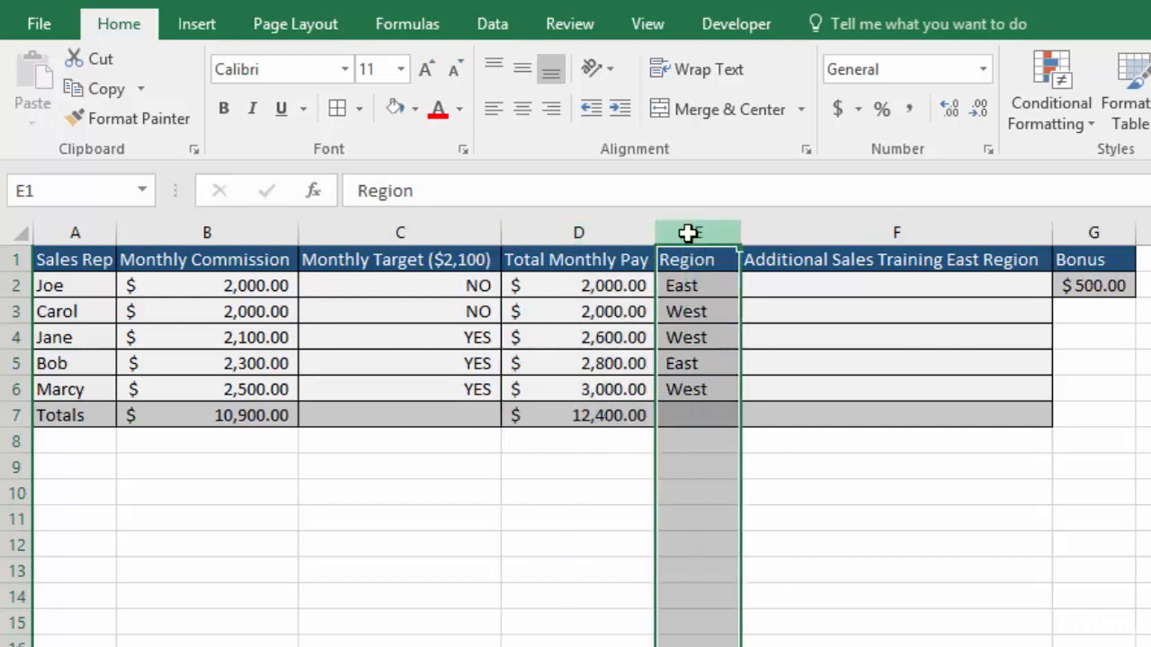
pyautogui.click(880, 233)
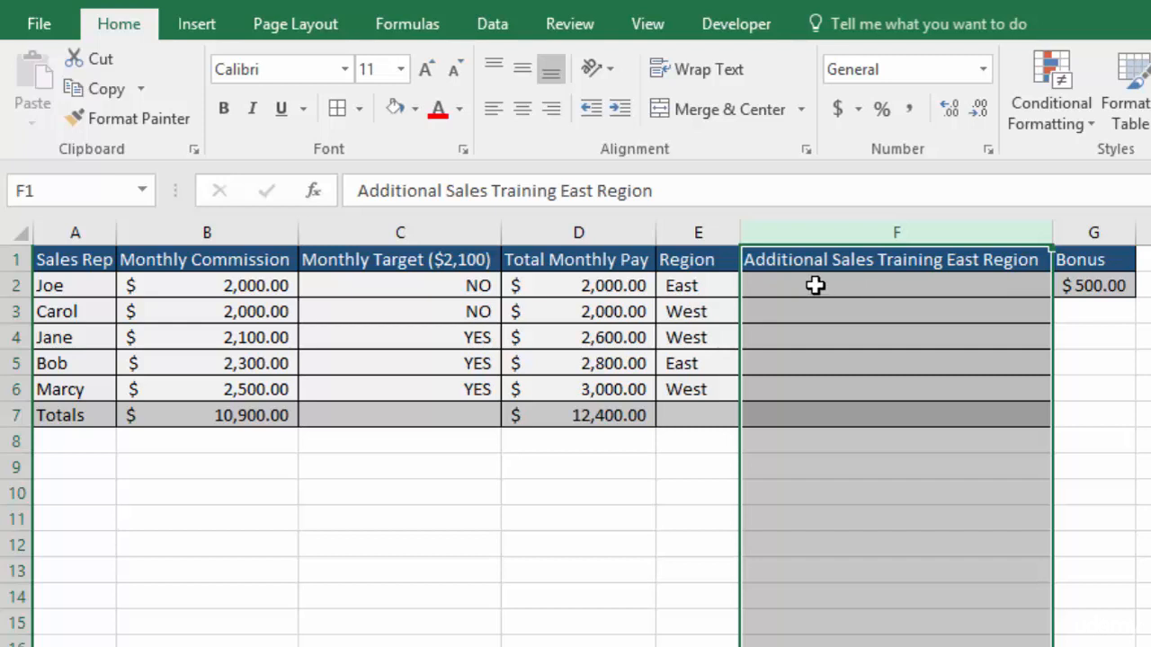
# Enter the formula =AND(D2>B2,E2="east") in cell F2 to test pay against commission and the region
pyautogui.click(815, 285)
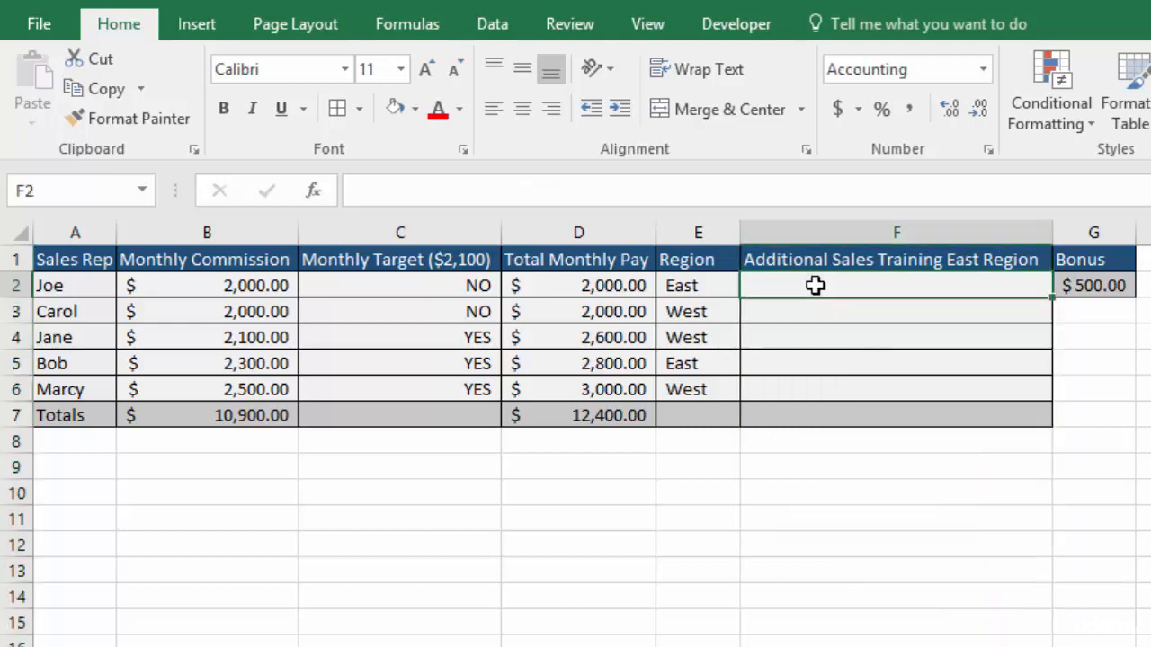
pyautogui.write('=and')
pyautogui.press('Tab')
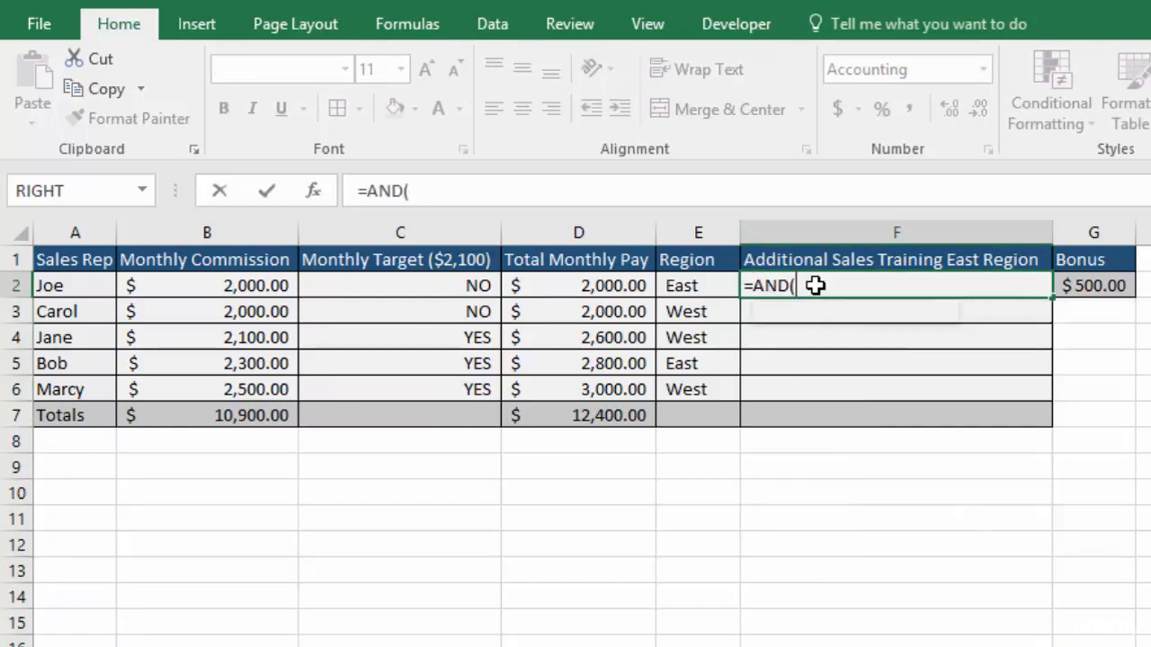
pyautogui.click(578, 286)
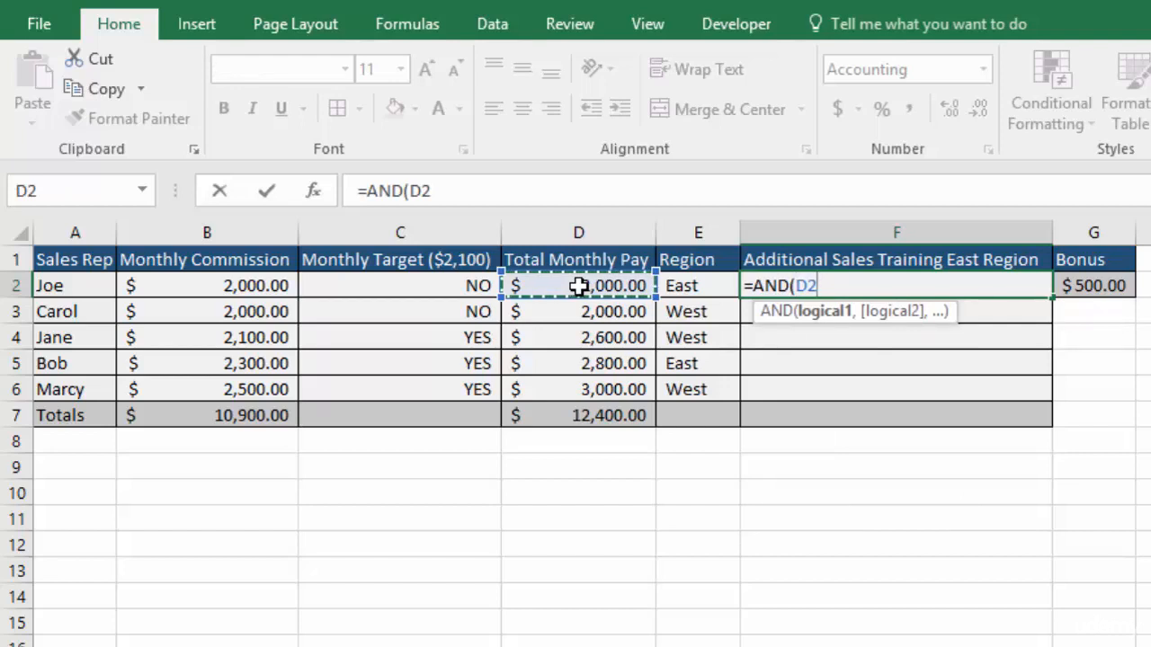
pyautogui.write('>')
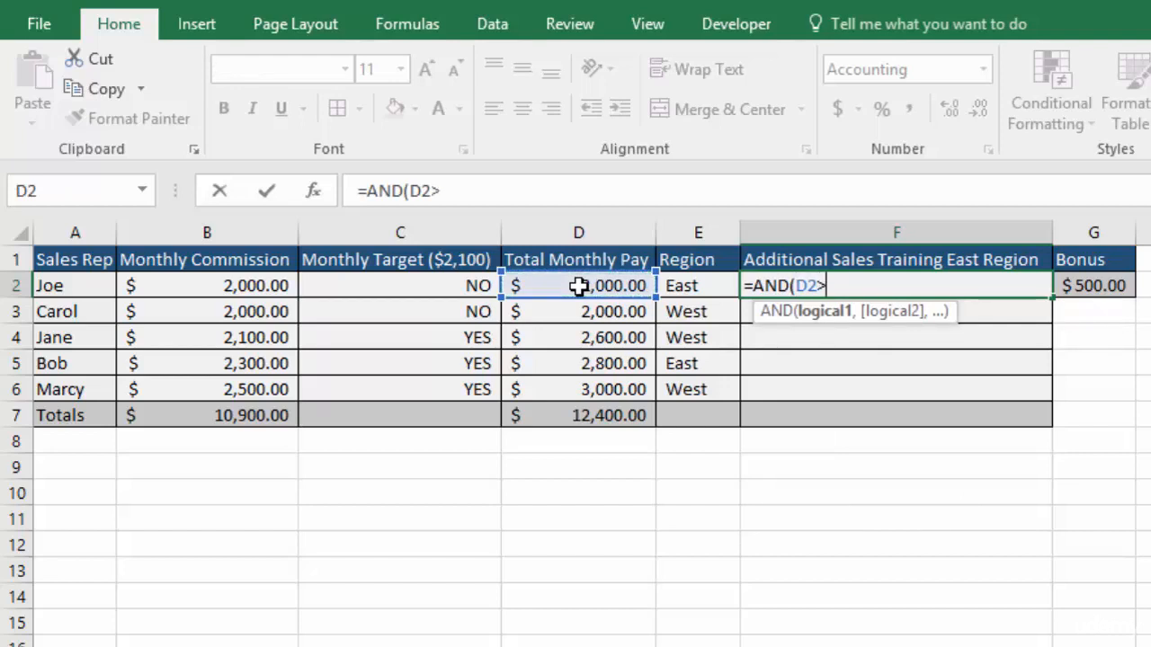
pyautogui.click(228, 285)
pyautogui.write(',')
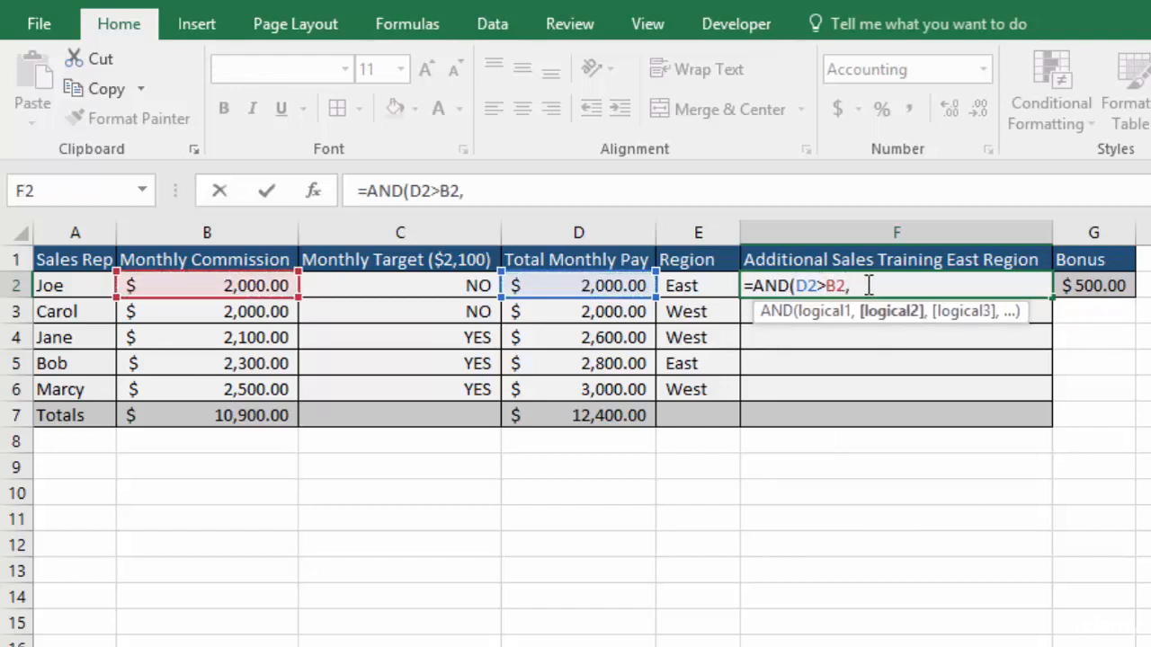
pyautogui.click(695, 286)
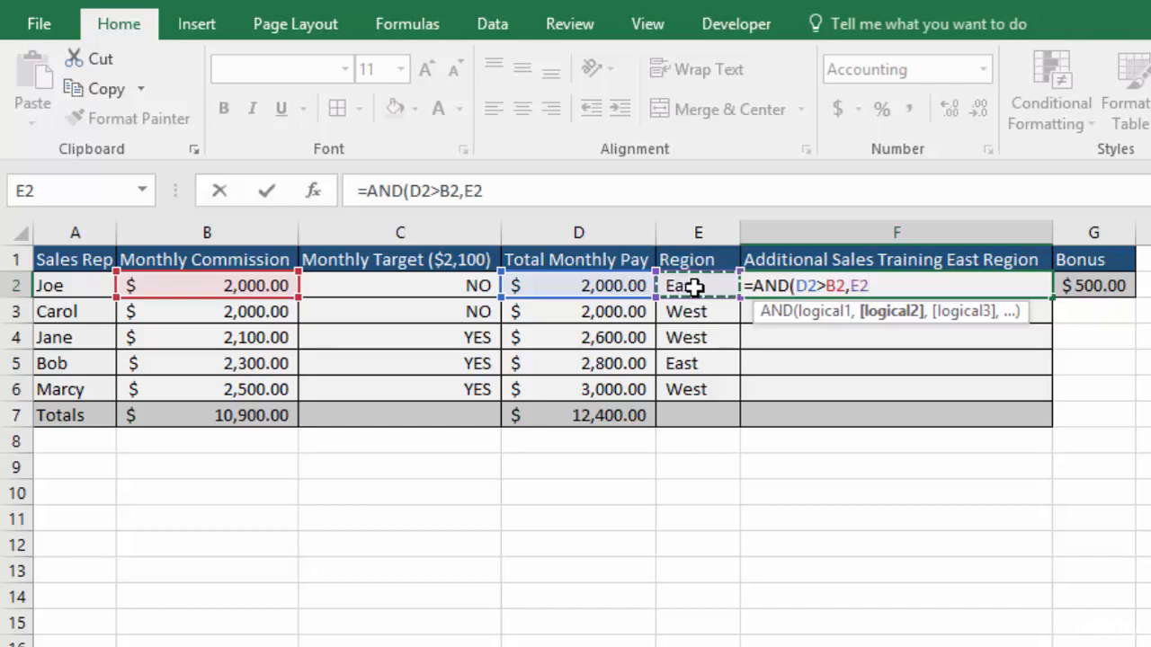
pyautogui.write('="east"')
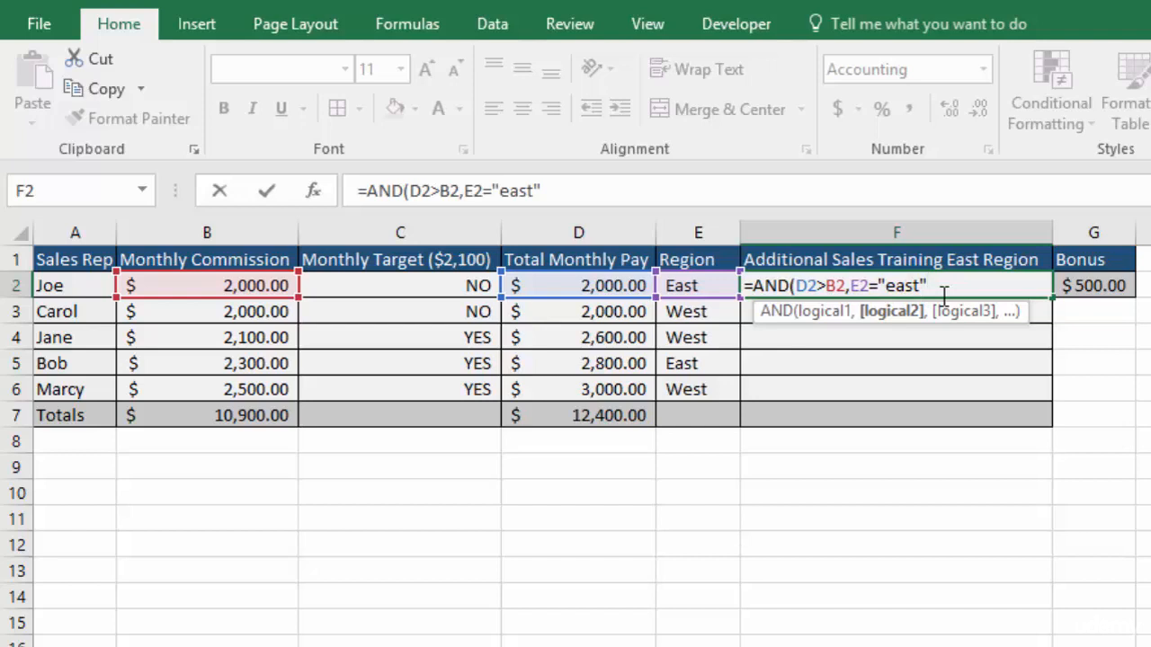
pyautogui.press('Return')
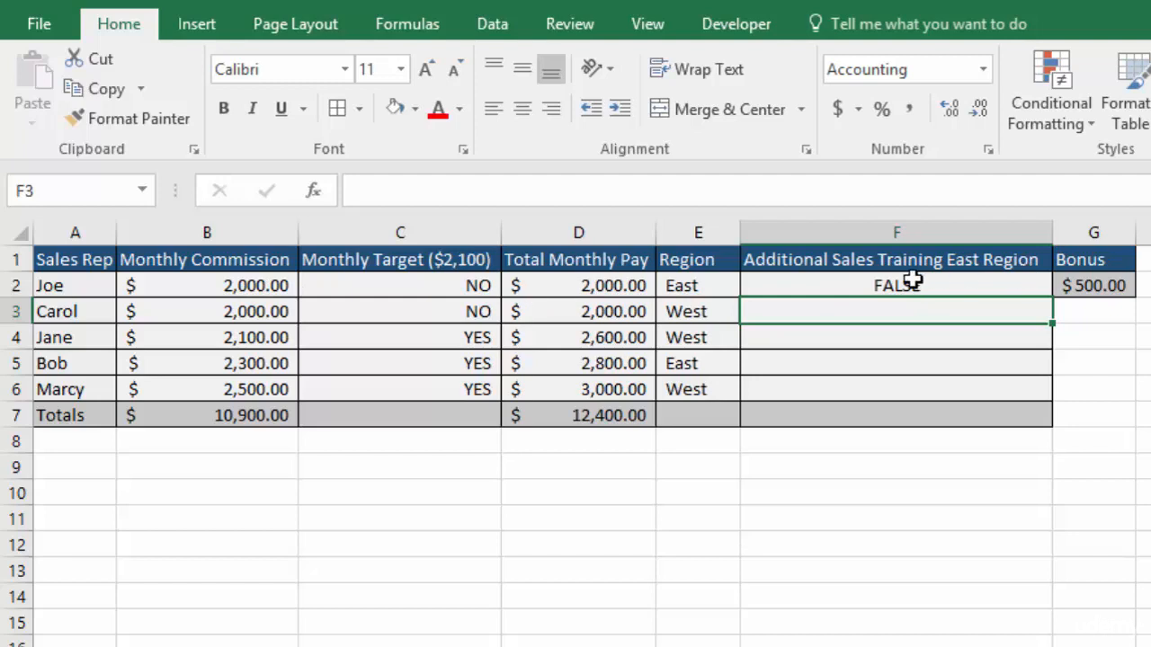
# Fill the AND formula from F2 down through F6
pyautogui.click(989, 284)
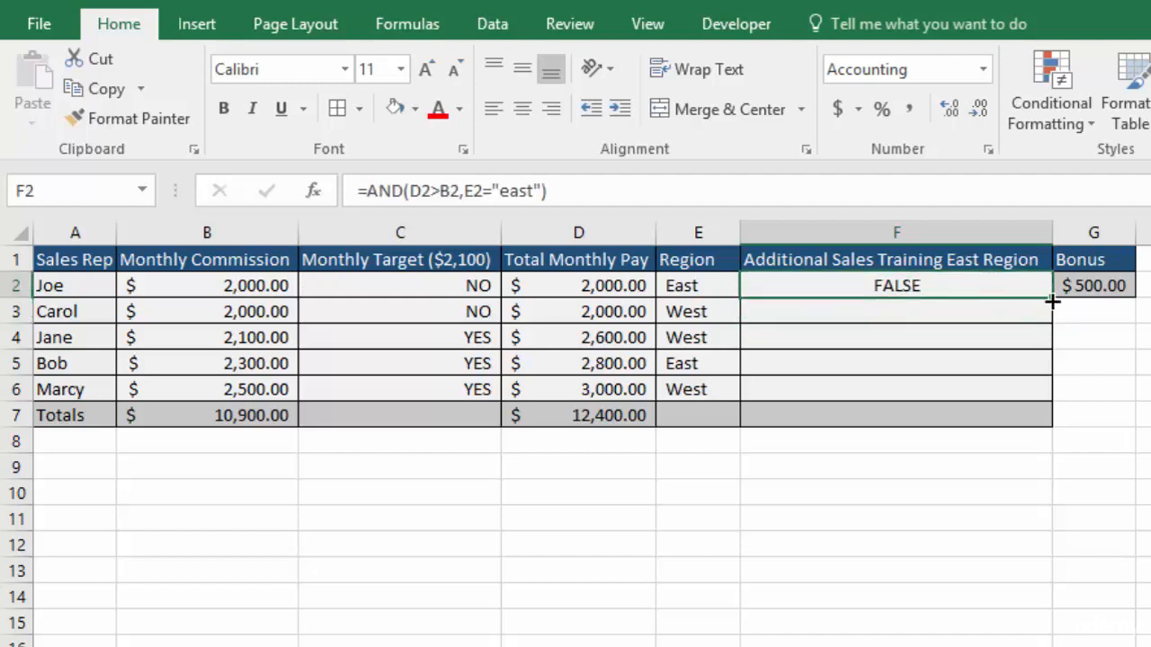
pyautogui.doubleClick(1052, 300)
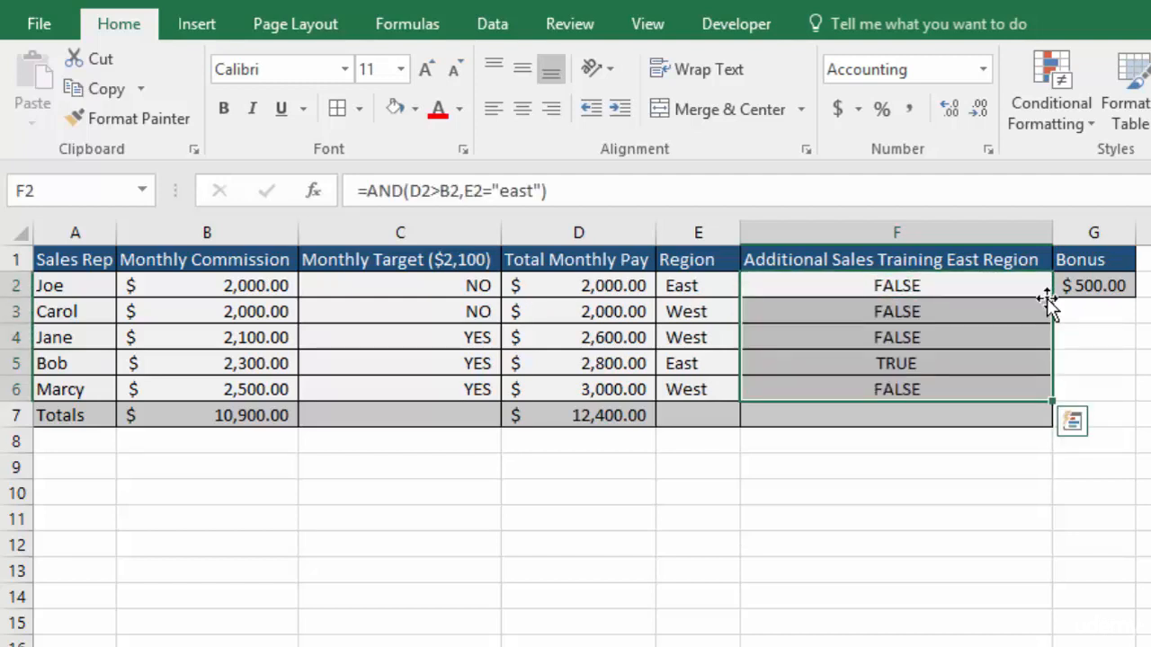
pyautogui.click(1043, 290)
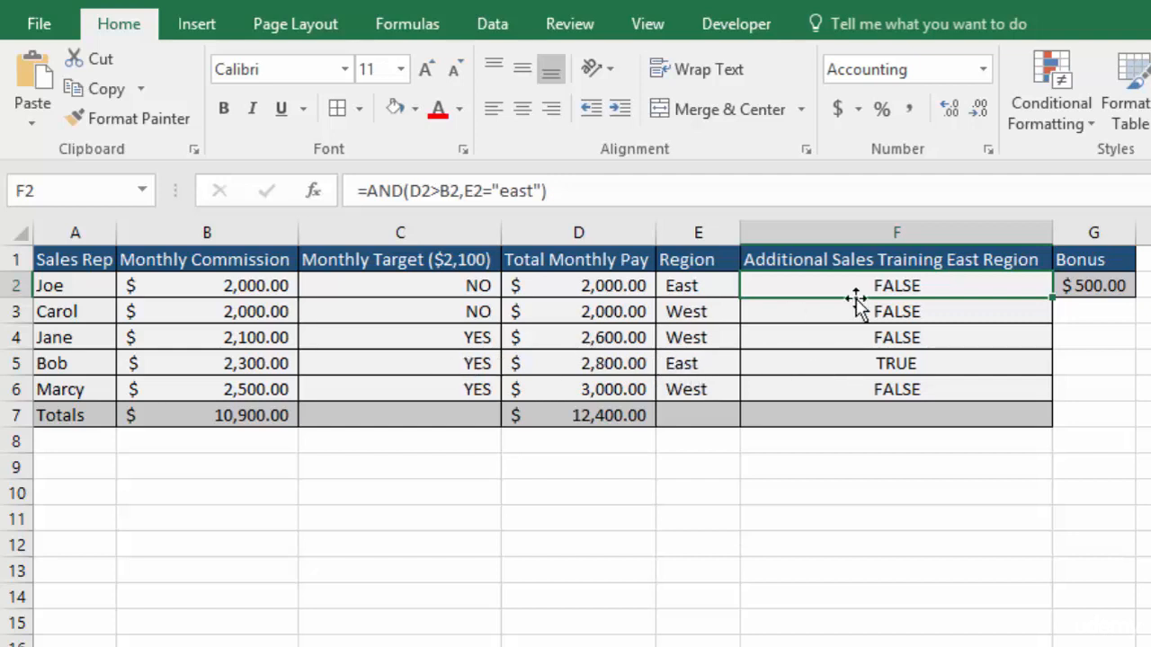
# Change the first condition of F2's AND formula to D2<=B2
pyautogui.doubleClick(949, 286)
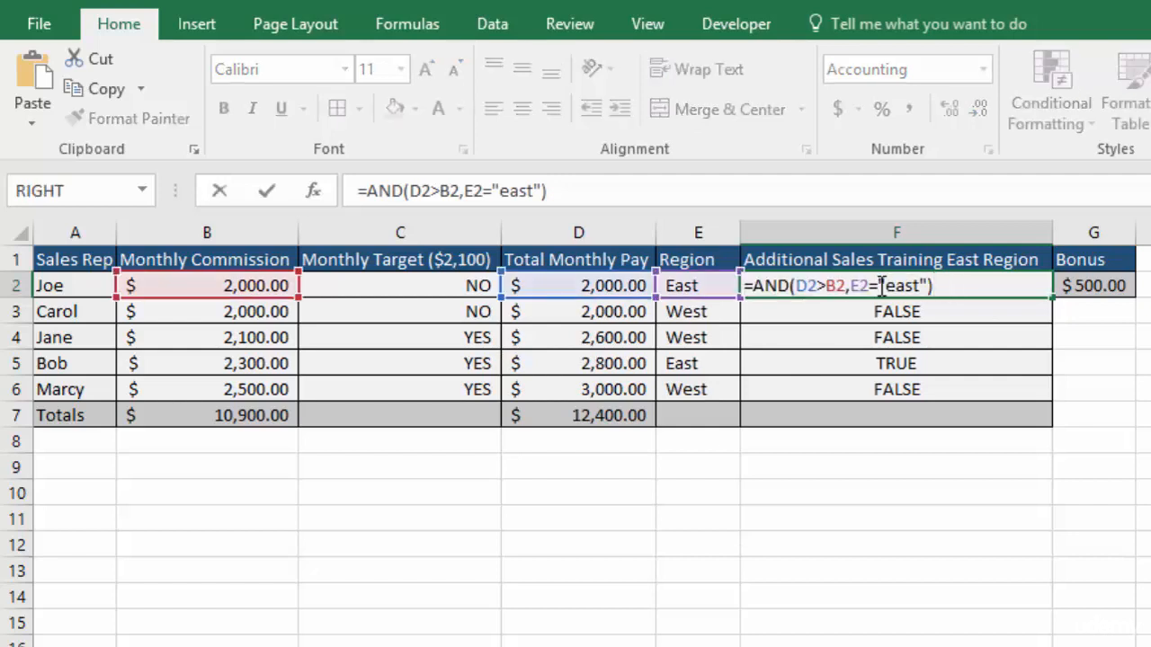
pyautogui.click(826, 285)
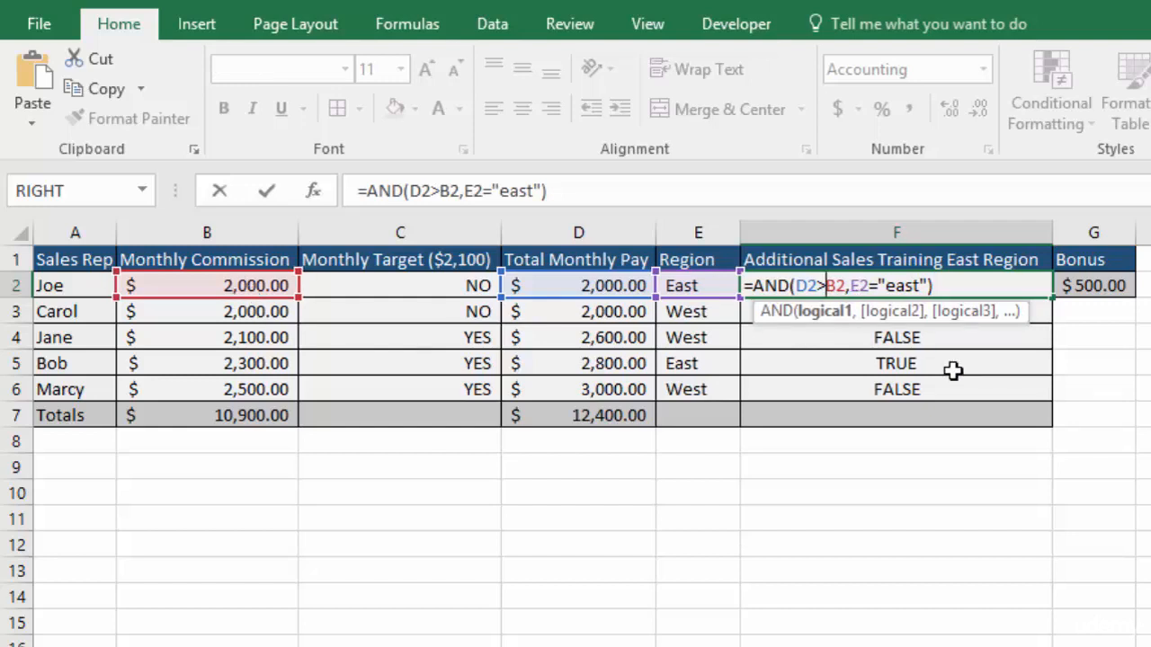
pyautogui.press('BackSpace')
pyautogui.write('<=')
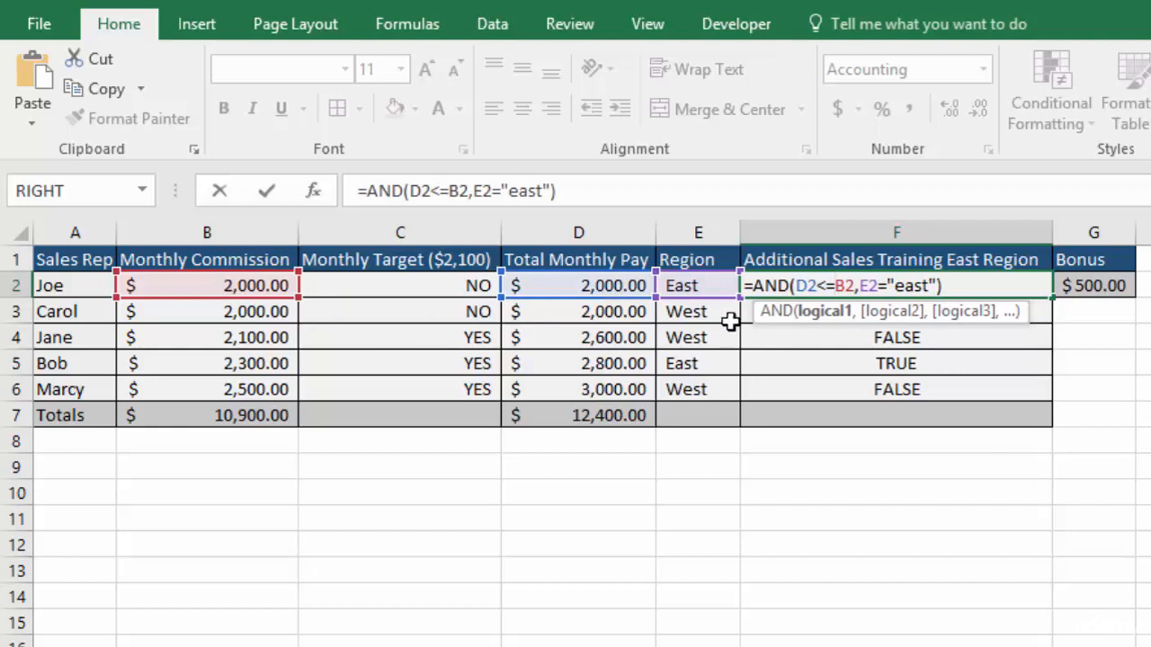
pyautogui.press('Return')
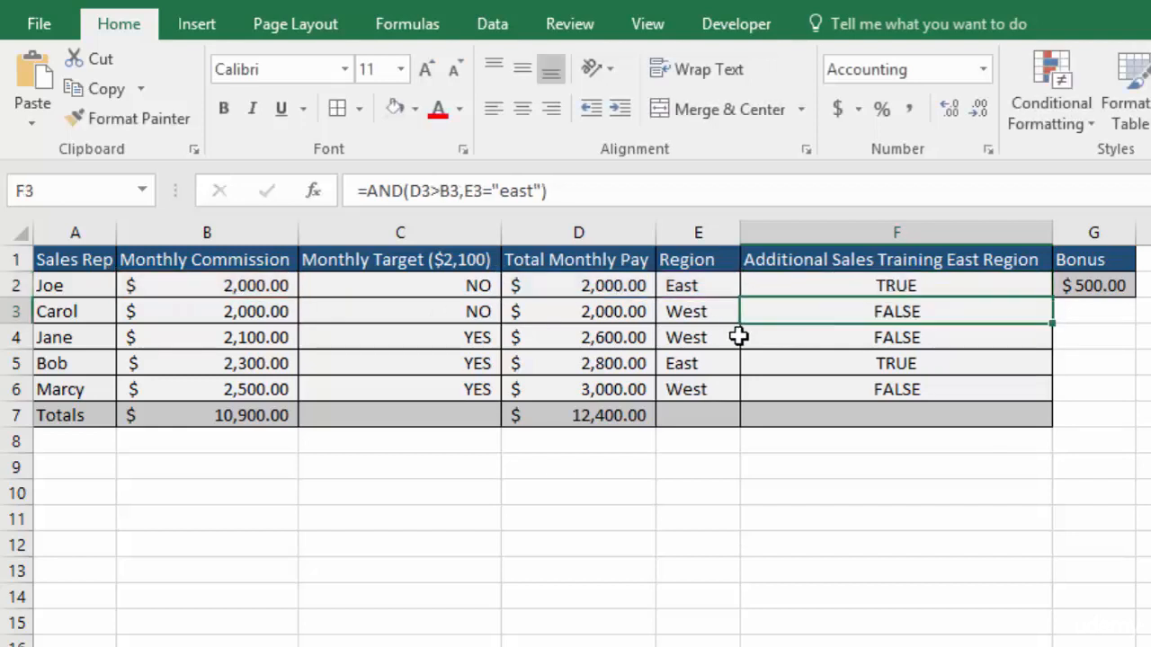
# Copy the revised AND formula from F2 down to the remaining sales reps, through F6
pyautogui.click(992, 282)
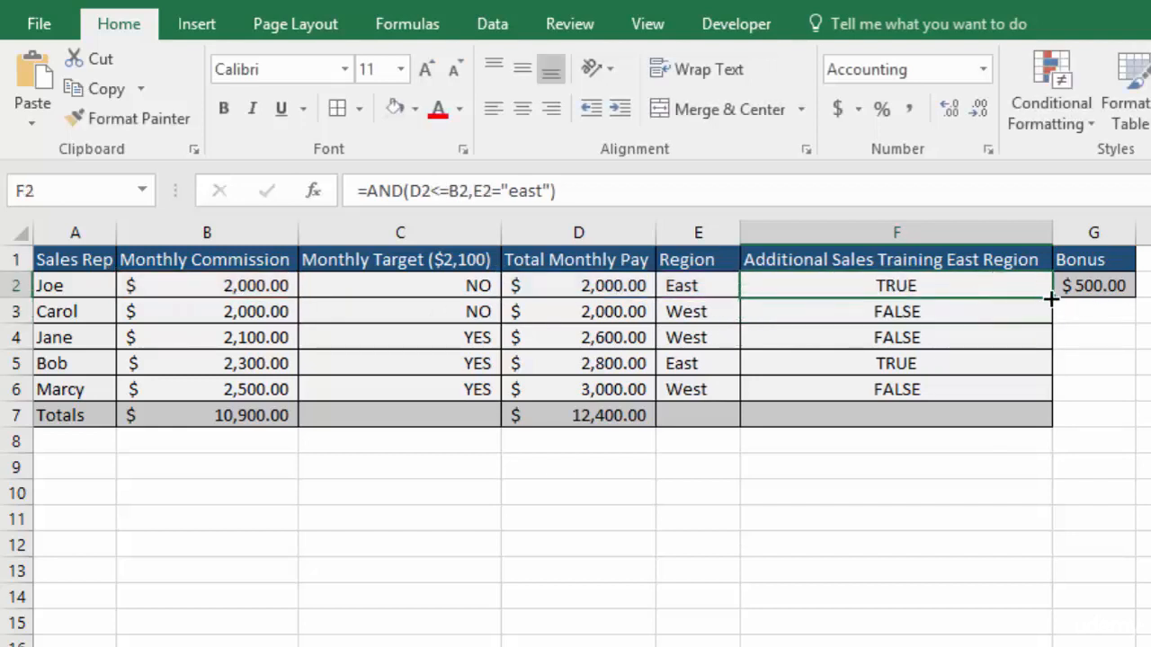
pyautogui.doubleClick(1050, 298)
pyautogui.click(1086, 364)
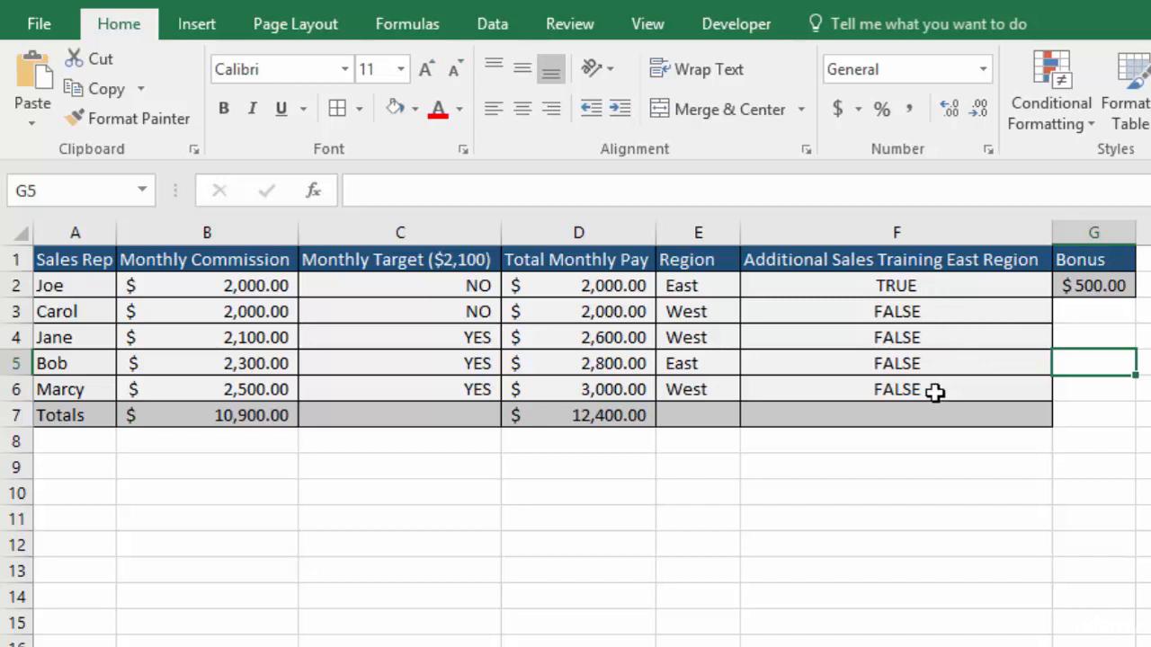
# Wrap F2's AND formula in an IF function, making the whole AND expression its logical test
pyautogui.click(931, 285)
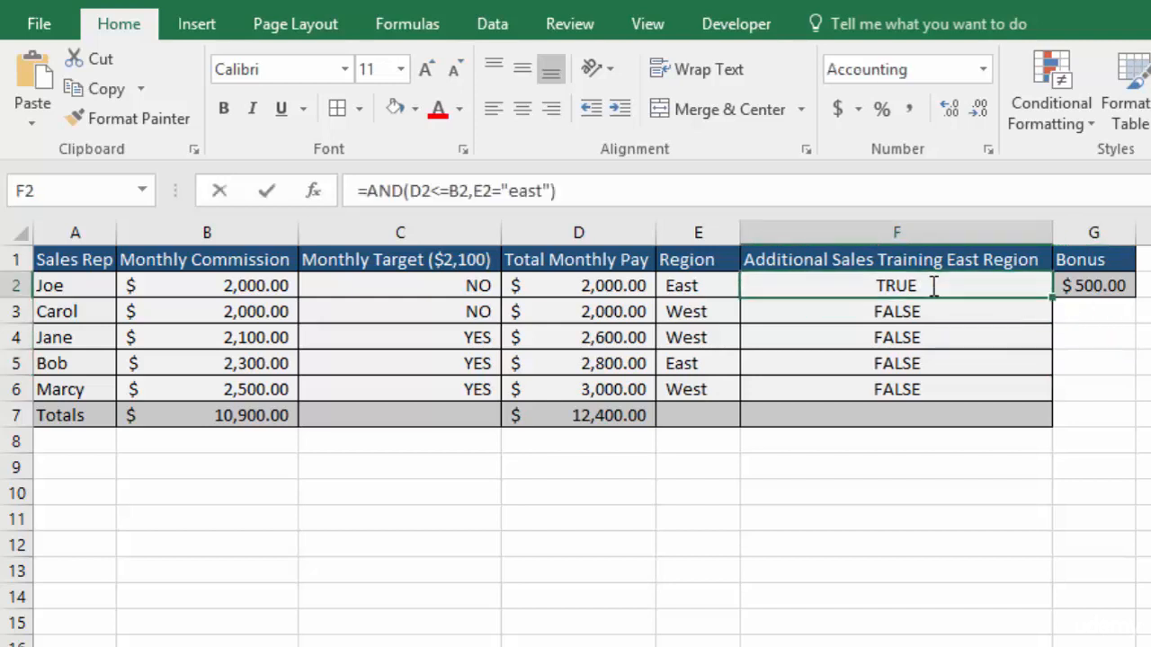
pyautogui.doubleClick(931, 285)
pyautogui.click(757, 286)
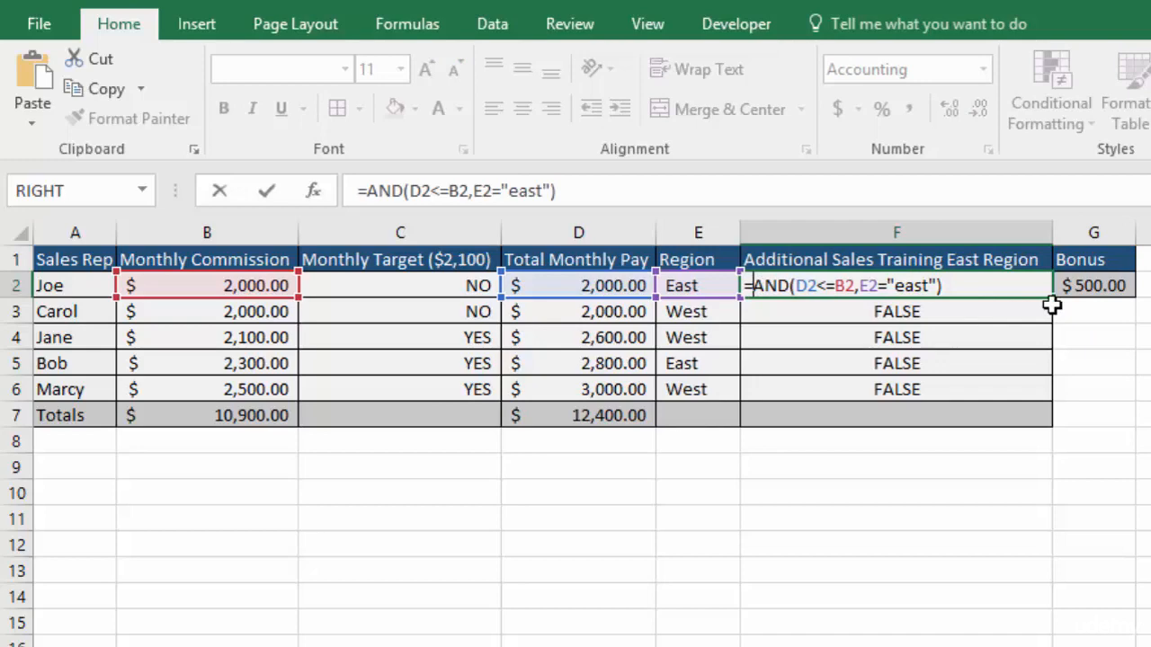
pyautogui.write('if')
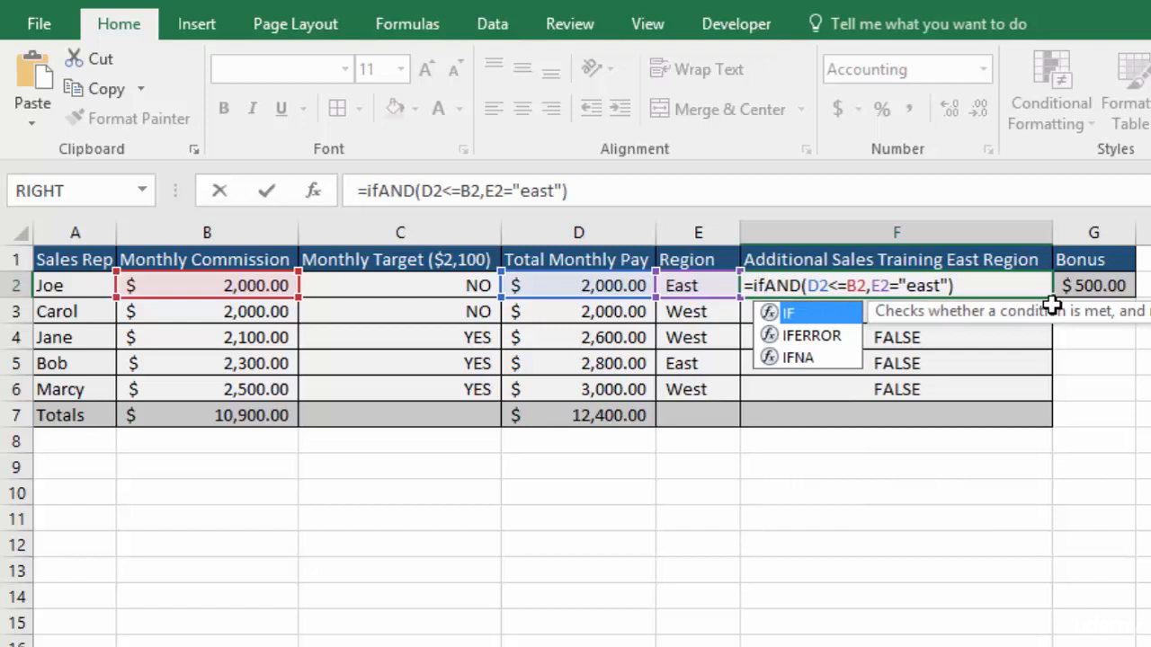
pyautogui.press('Tab')
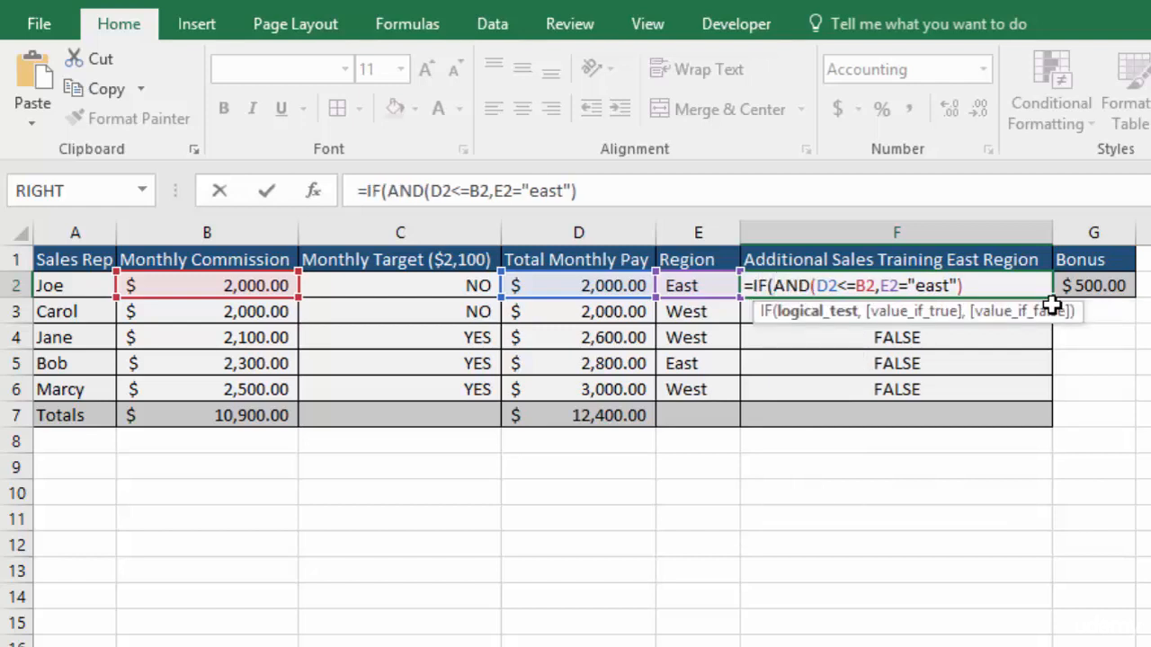
pyautogui.press('Right')
pyautogui.press('Right')
pyautogui.press('Right')
pyautogui.press('Right')
pyautogui.press('Right')
pyautogui.press('Right')
pyautogui.press('Right')
pyautogui.press('Right')
pyautogui.press('Right')
pyautogui.press('Right')
pyautogui.press('Right')
pyautogui.press('Right')
pyautogui.press('Right')
pyautogui.press('Right')
pyautogui.press('Right')
pyautogui.press('Right')
pyautogui.press('Right')
pyautogui.press('Right')
pyautogui.press('Right')
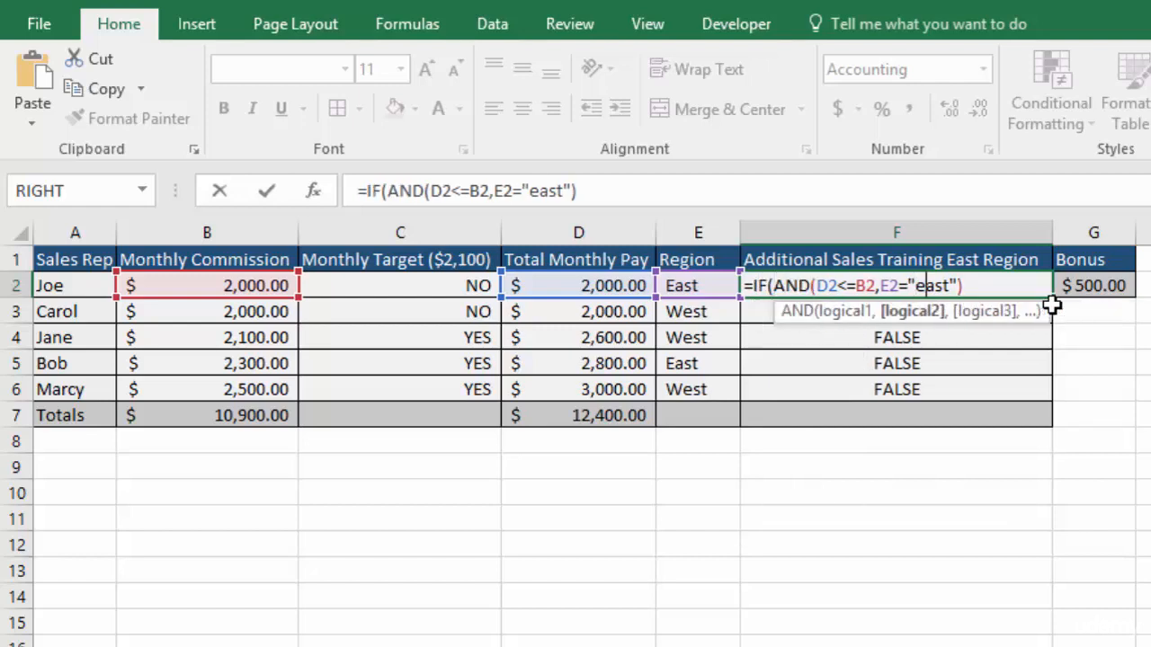
pyautogui.press('Right')
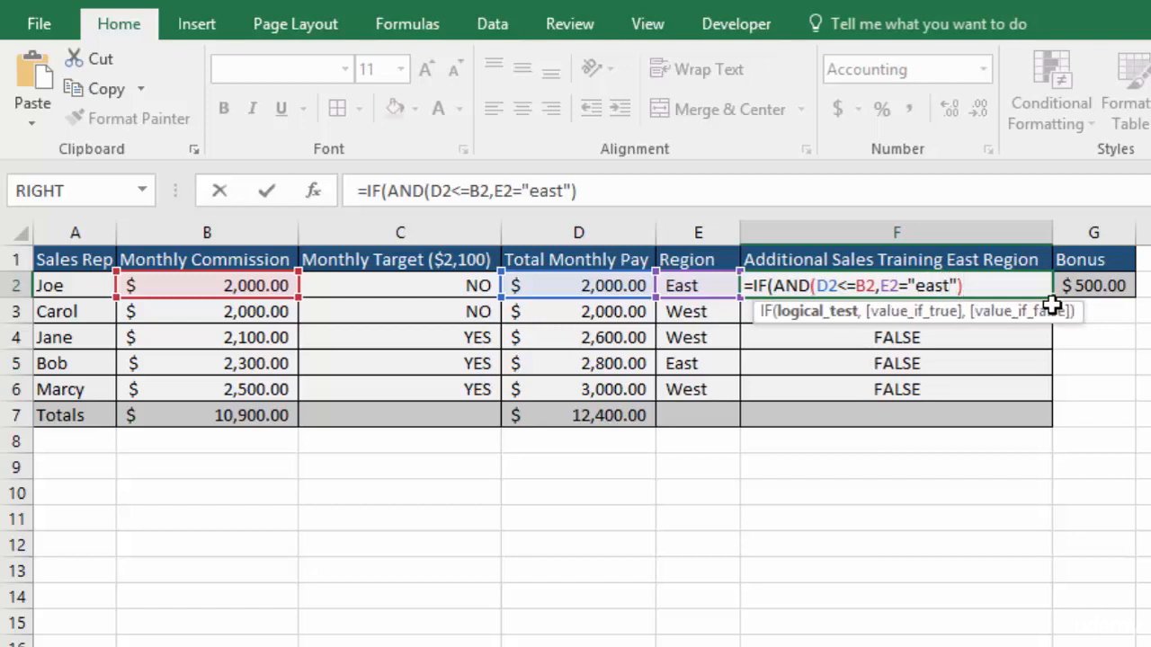
pyautogui.write(',')
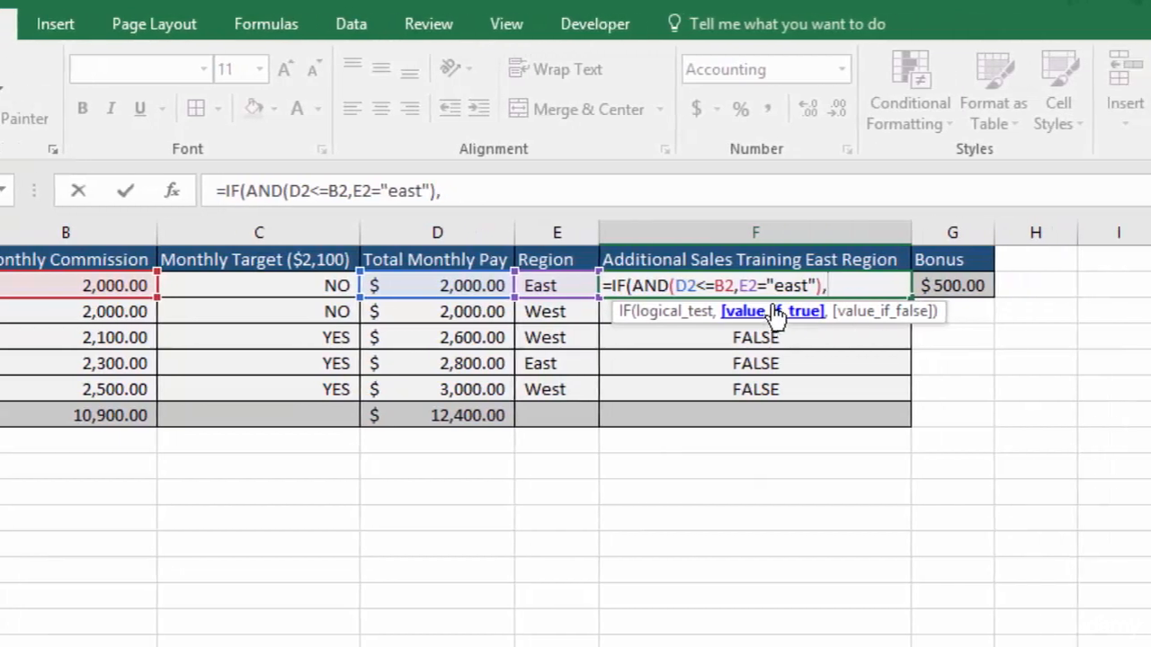
# Add "Attend Wednesday Training" as the IF function's value if true in F2, followed by the separator for the next argument
pyautogui.write('"')
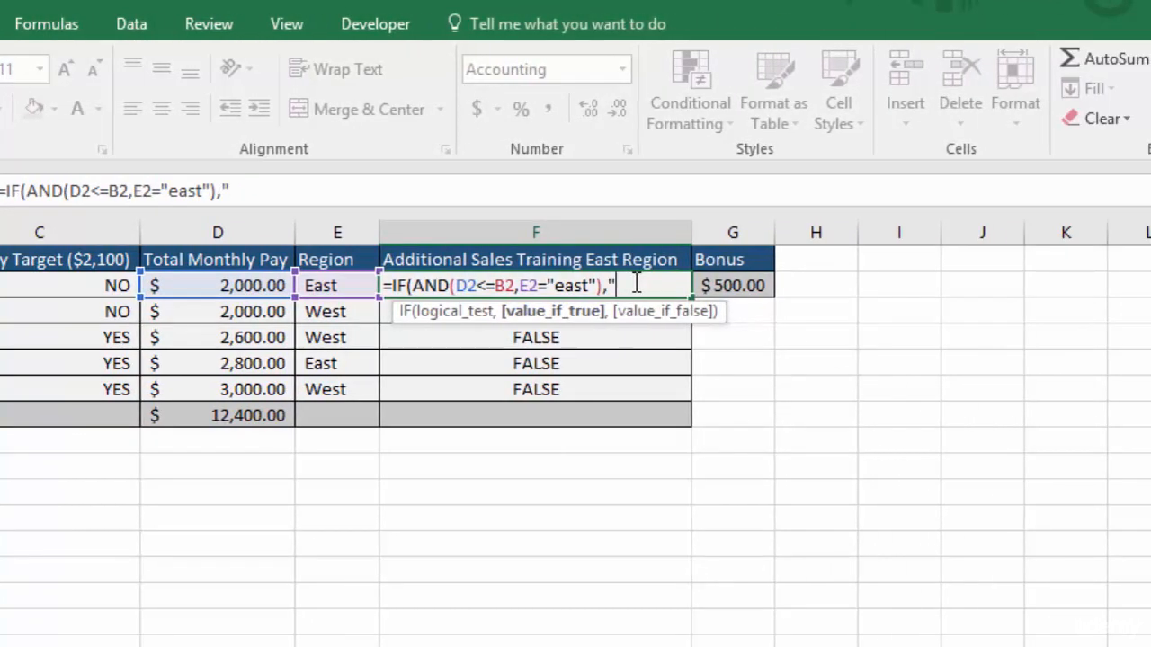
pyautogui.write('Attent')
pyautogui.press('BackSpace')
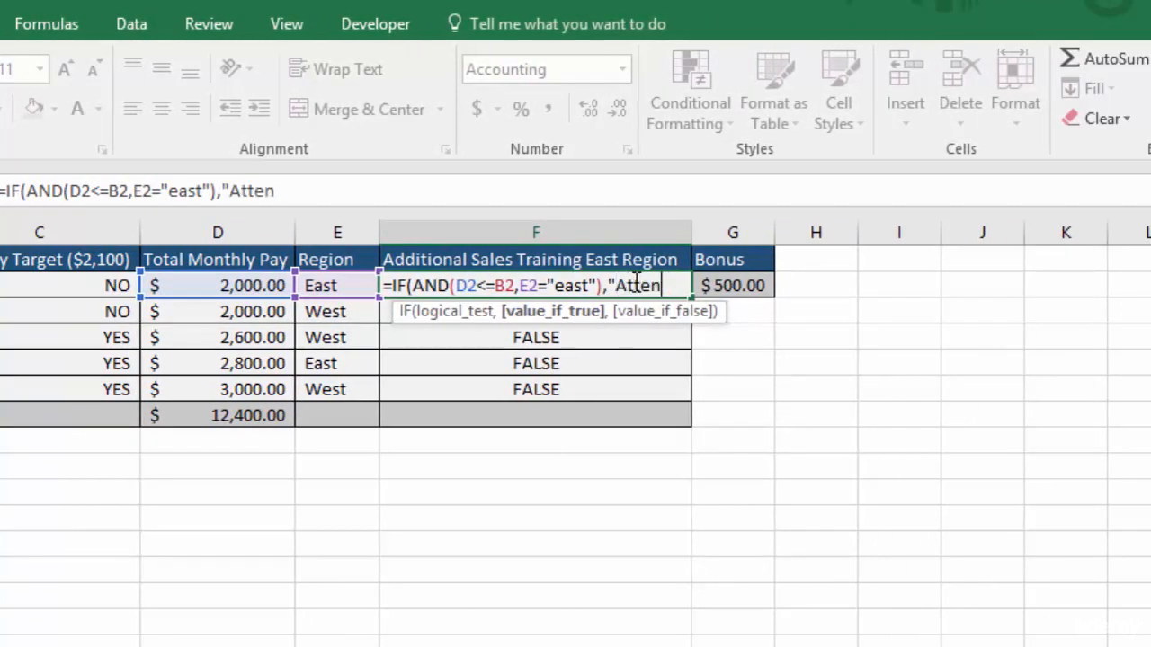
pyautogui.write('d Wednesda')
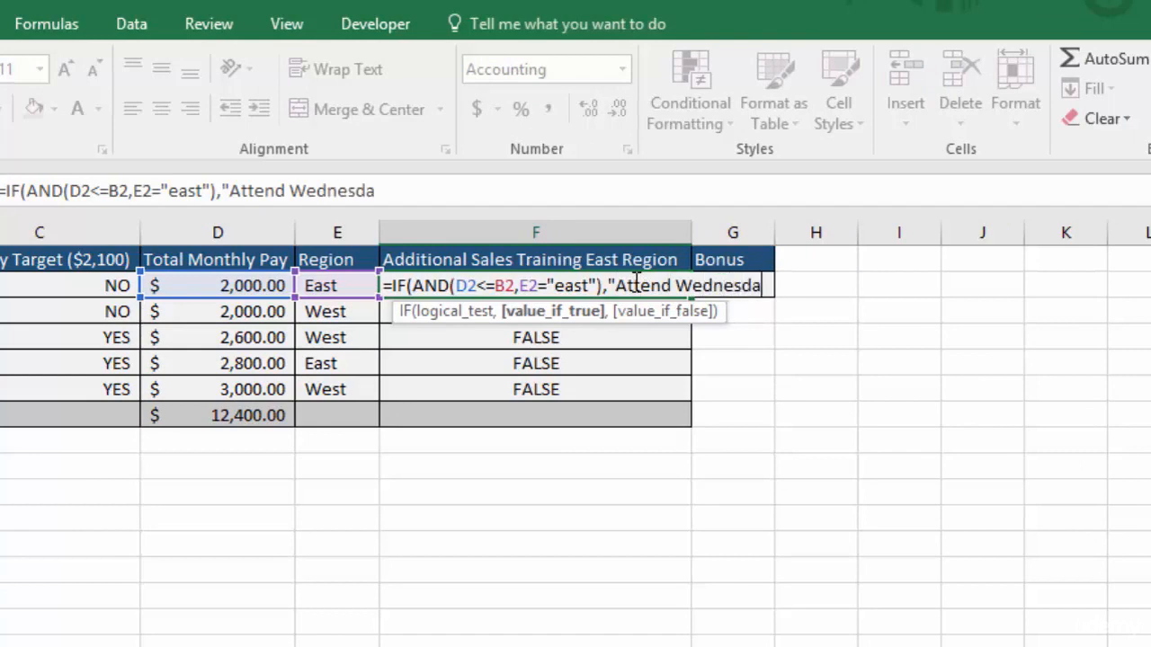
pyautogui.write('y')
pyautogui.write('Training')
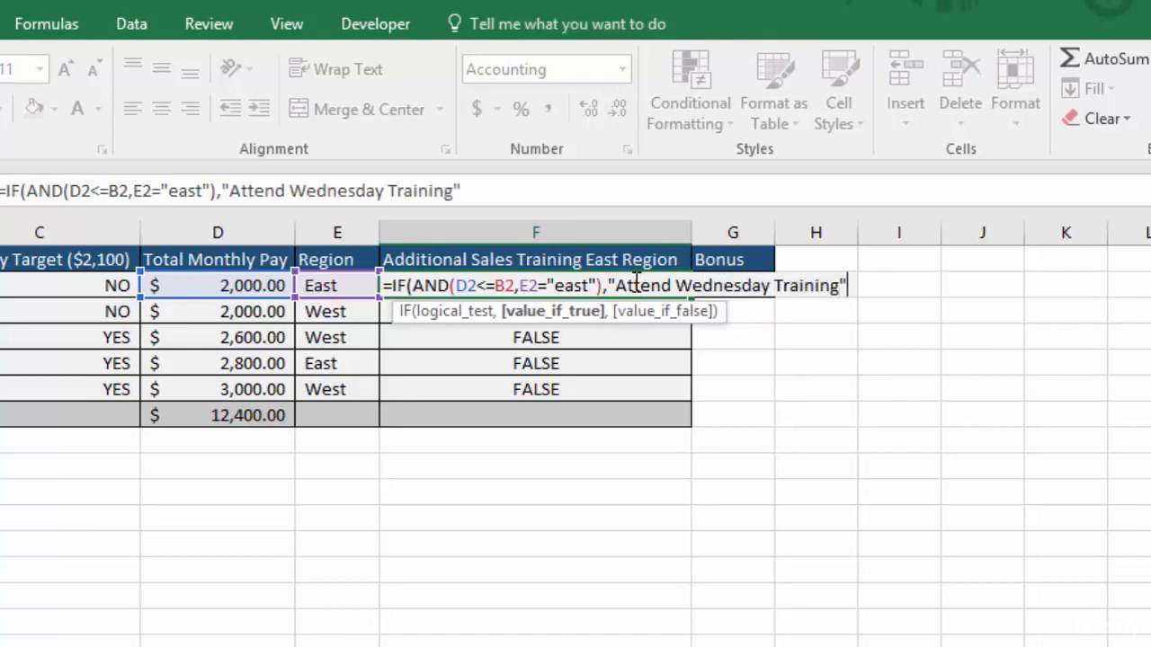
pyautogui.write('",')
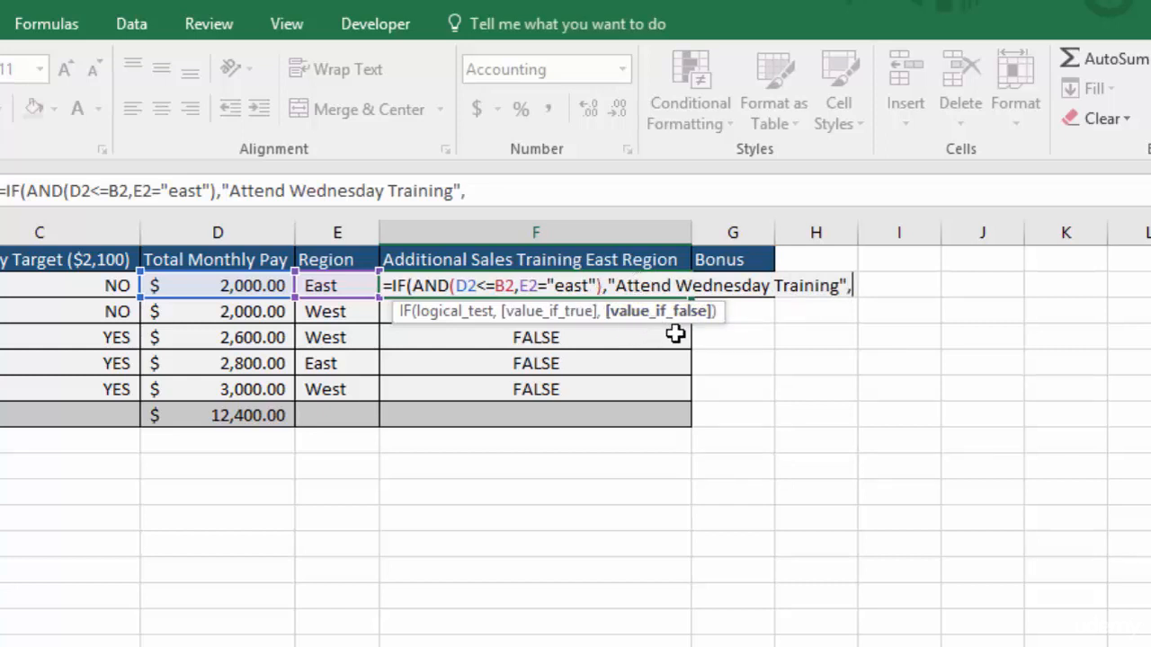
# Complete F2's IF formula with "No Training Needed" as the value if false and enter it
pyautogui.write('"')
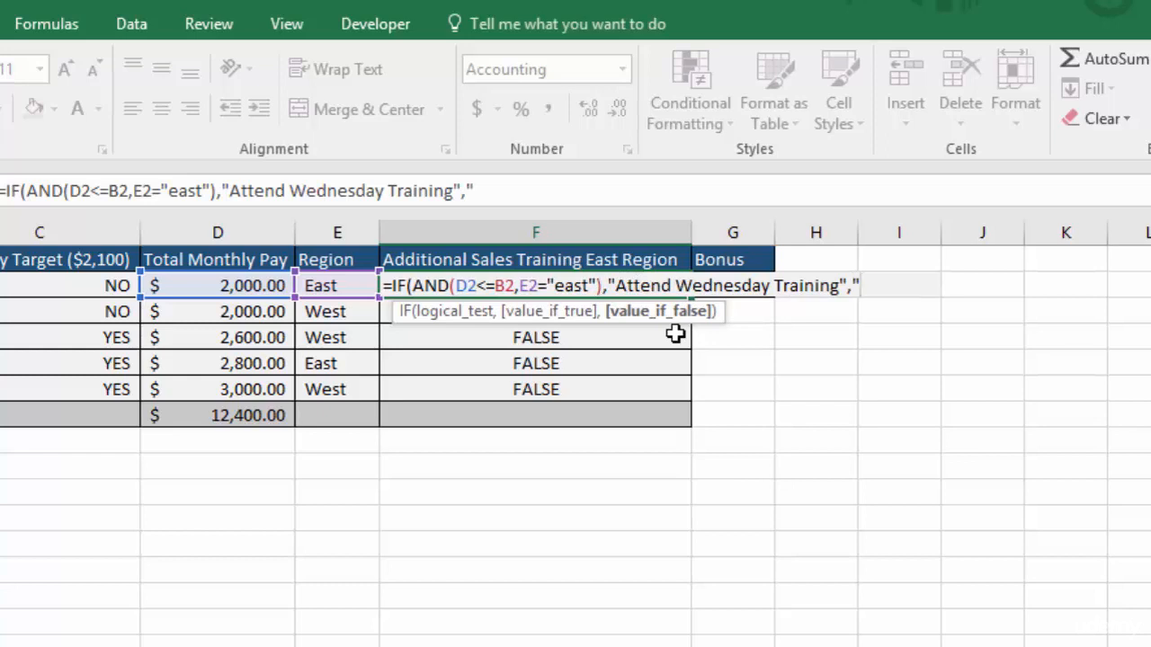
pyautogui.write('No Tra')
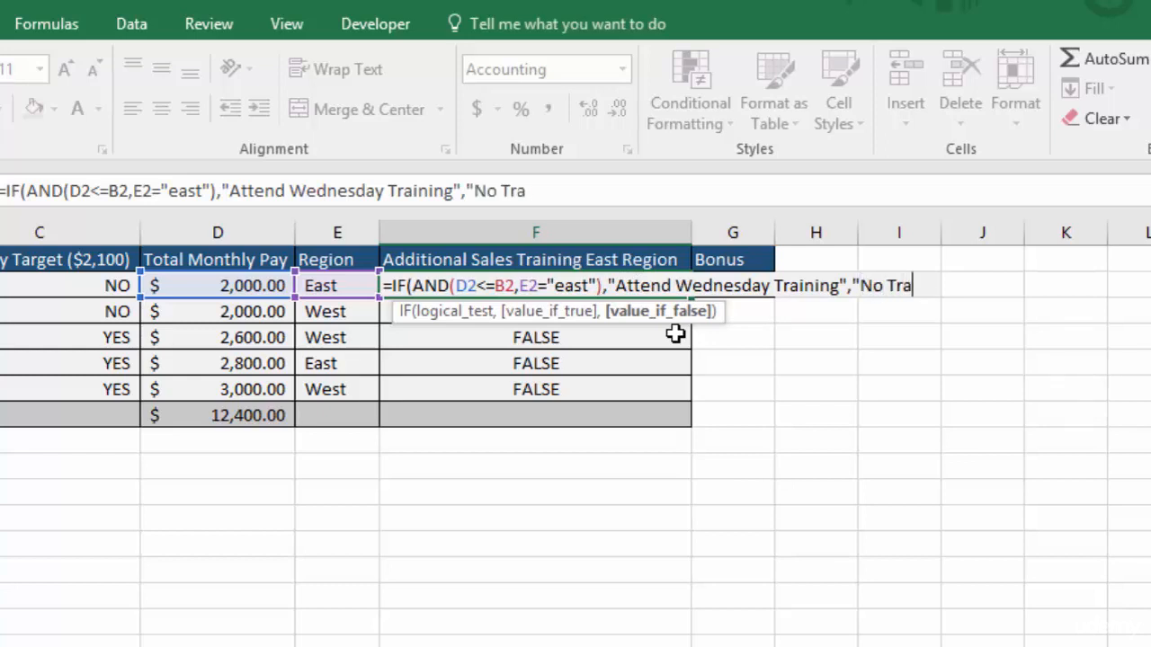
pyautogui.write('ining Needed"')
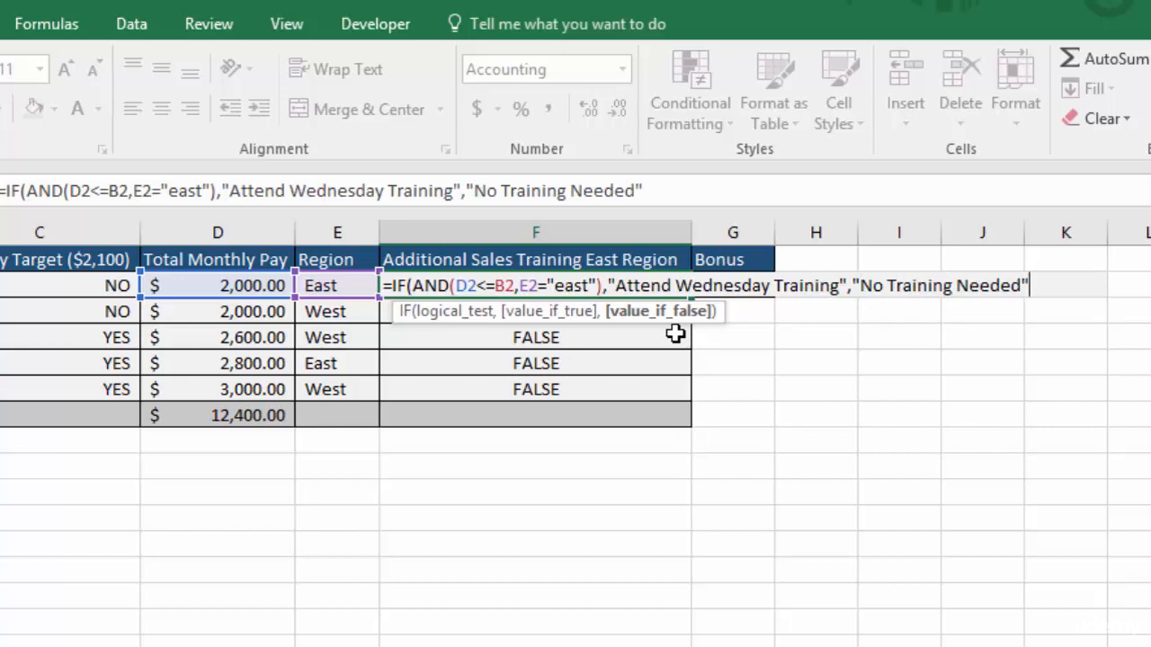
pyautogui.write(')')
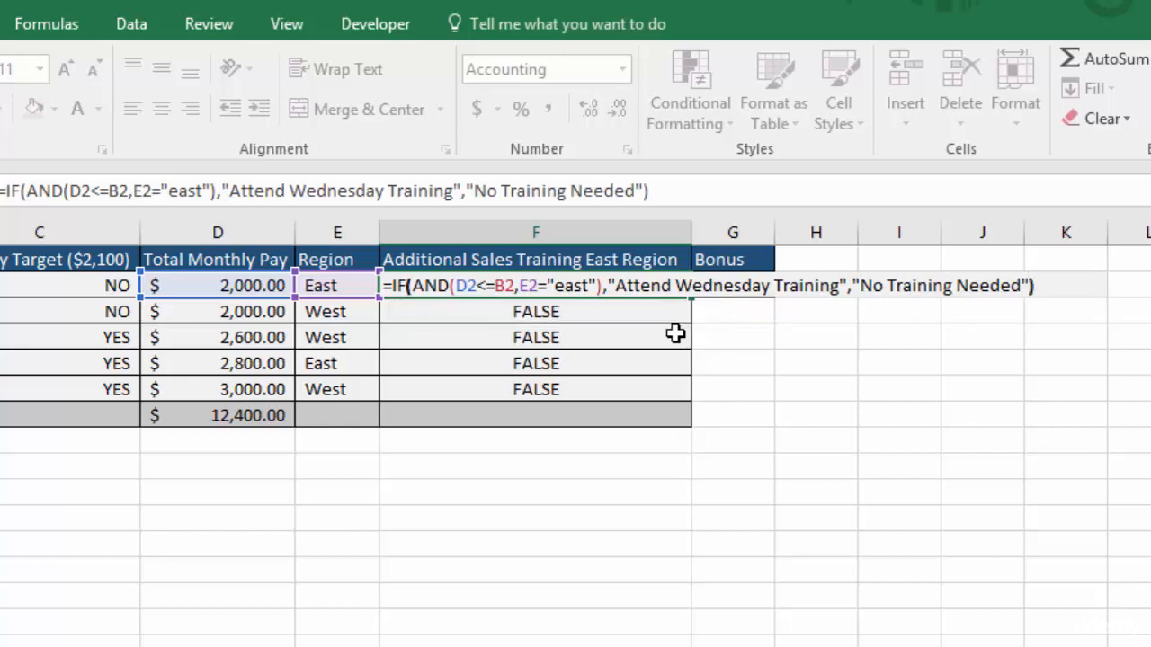
pyautogui.press('Return')
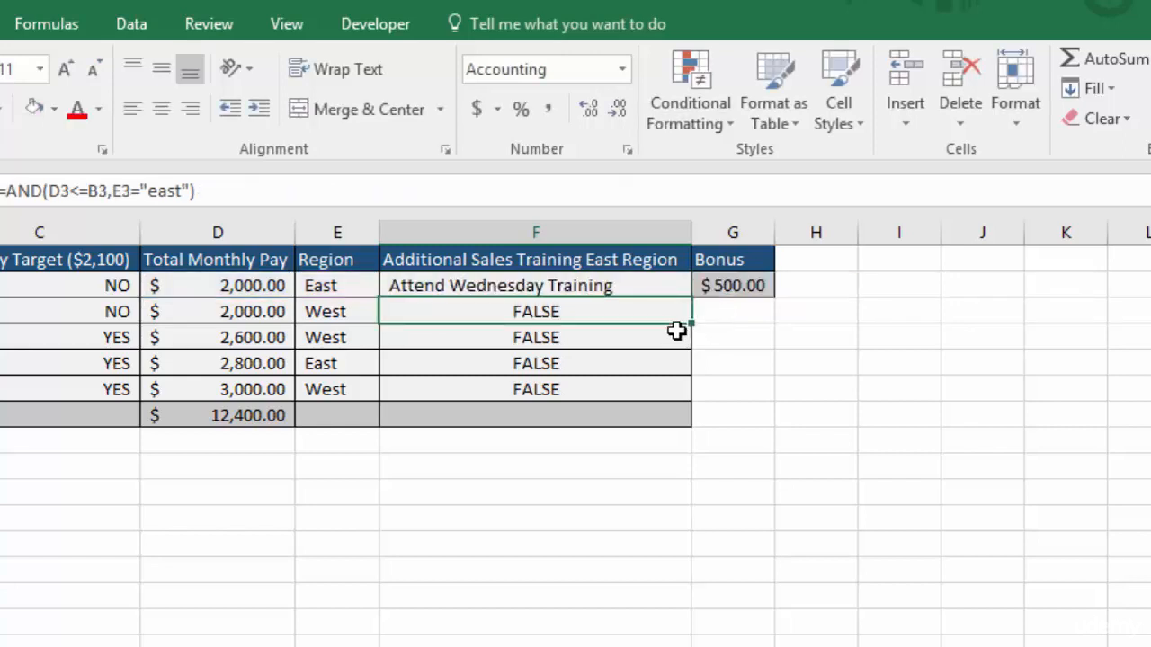
# Copy the nested IF and AND formula from F2 down to the remaining sales reps, through F6
pyautogui.click(649, 286)
pyautogui.doubleClick(689, 299)
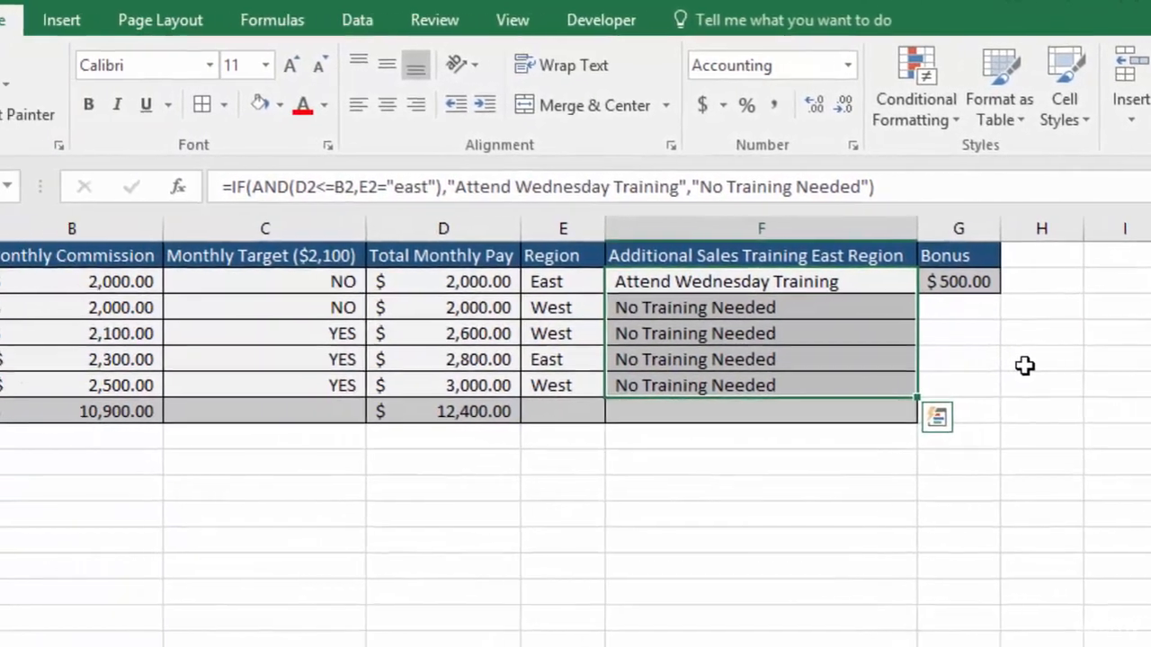
pyautogui.press('Right')
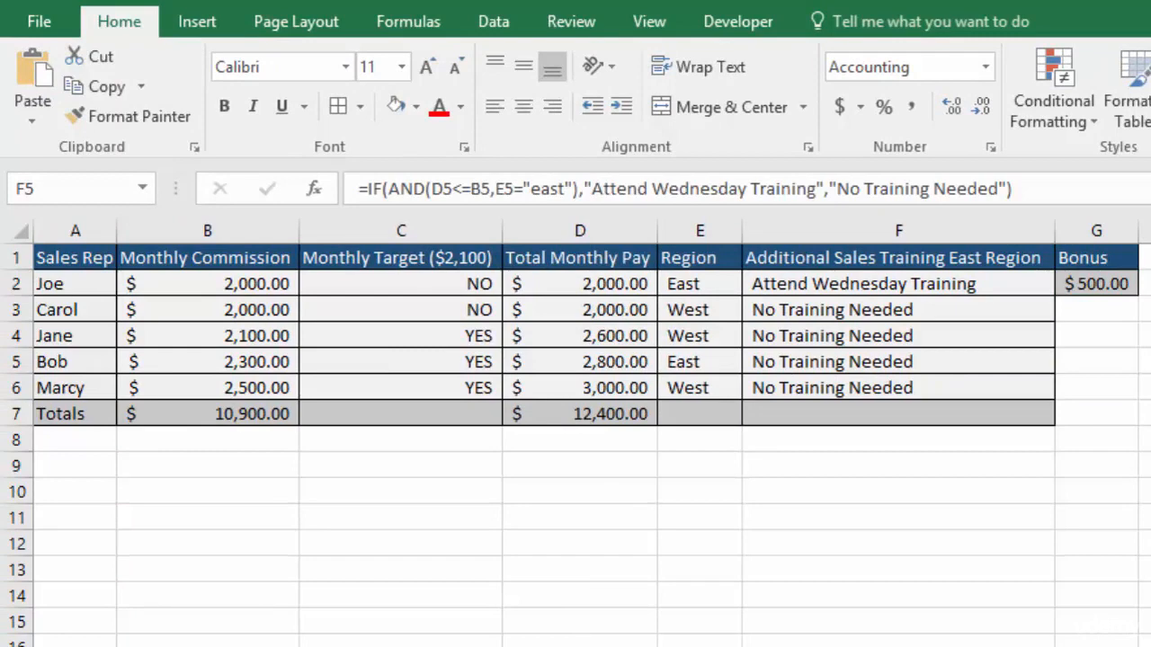
# Start an OR formula in F9 with D2<=B2 as its first condition, followed by the separator for the second
pyautogui.click(872, 463)
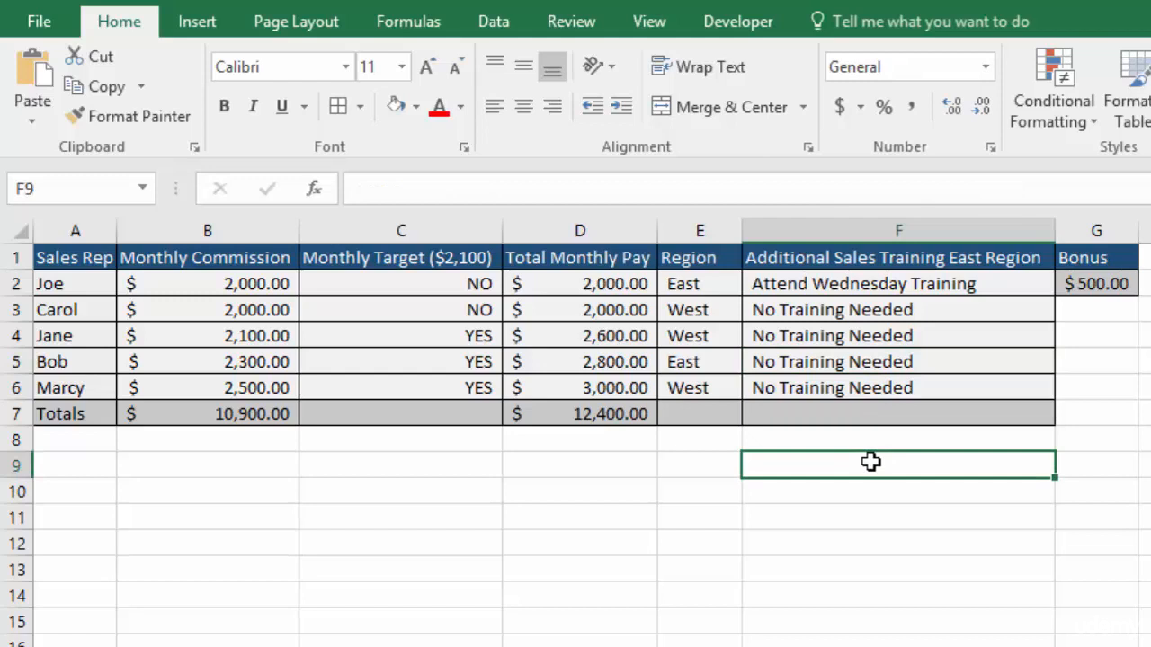
pyautogui.write('=')
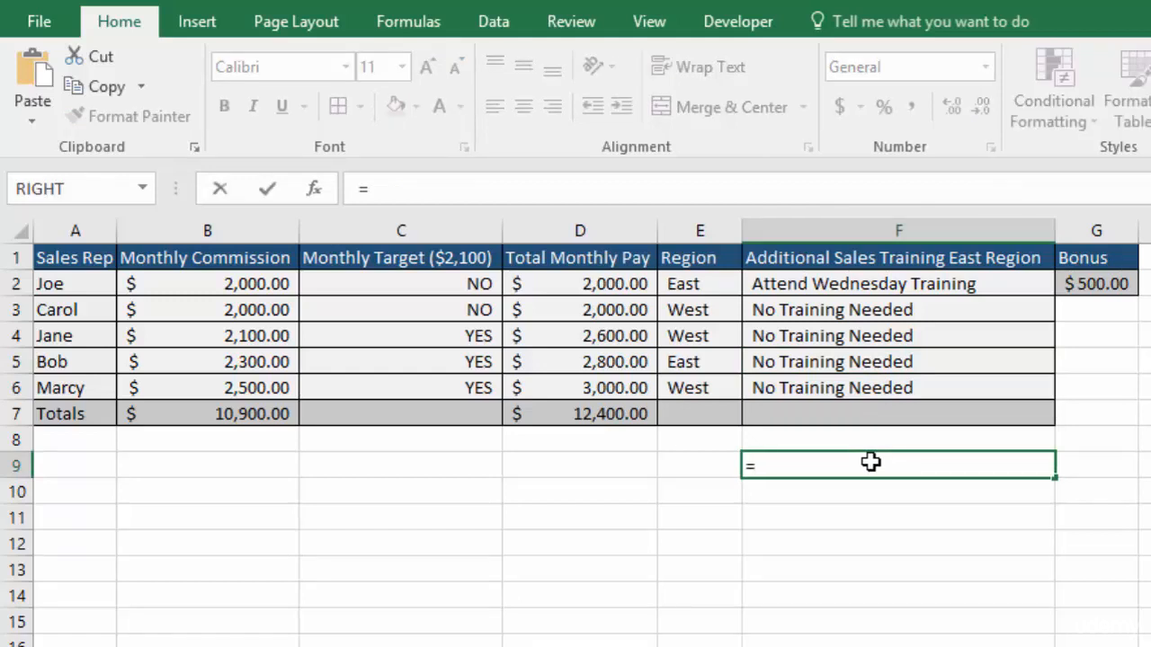
pyautogui.write('or')
pyautogui.press('Tab')
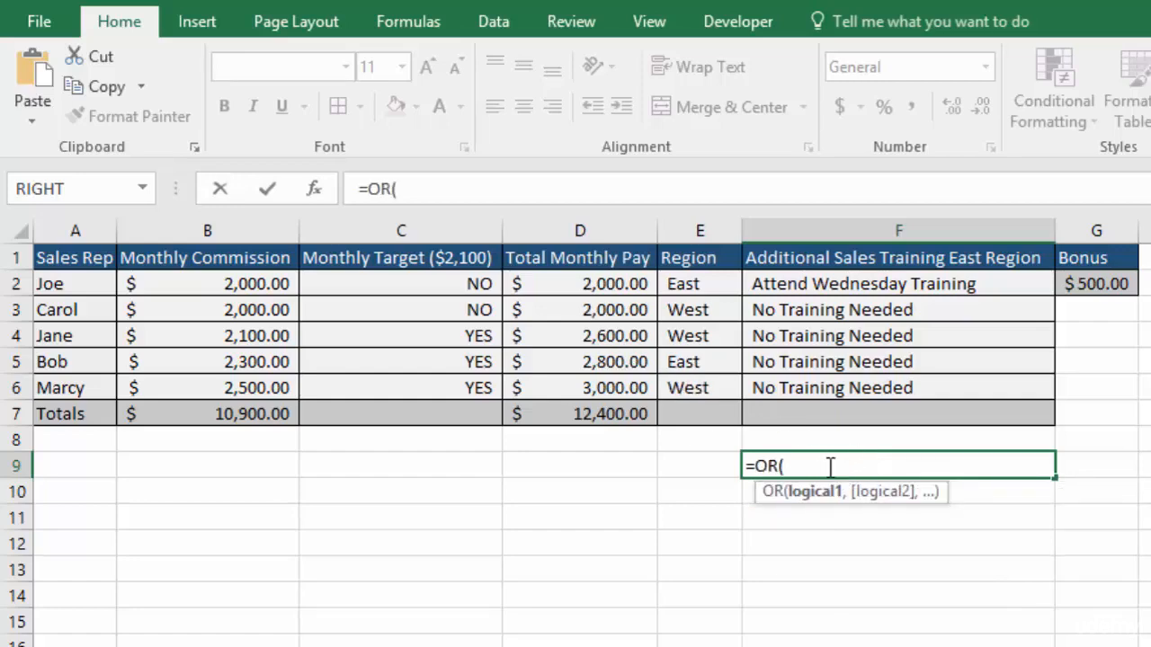
pyautogui.click(588, 284)
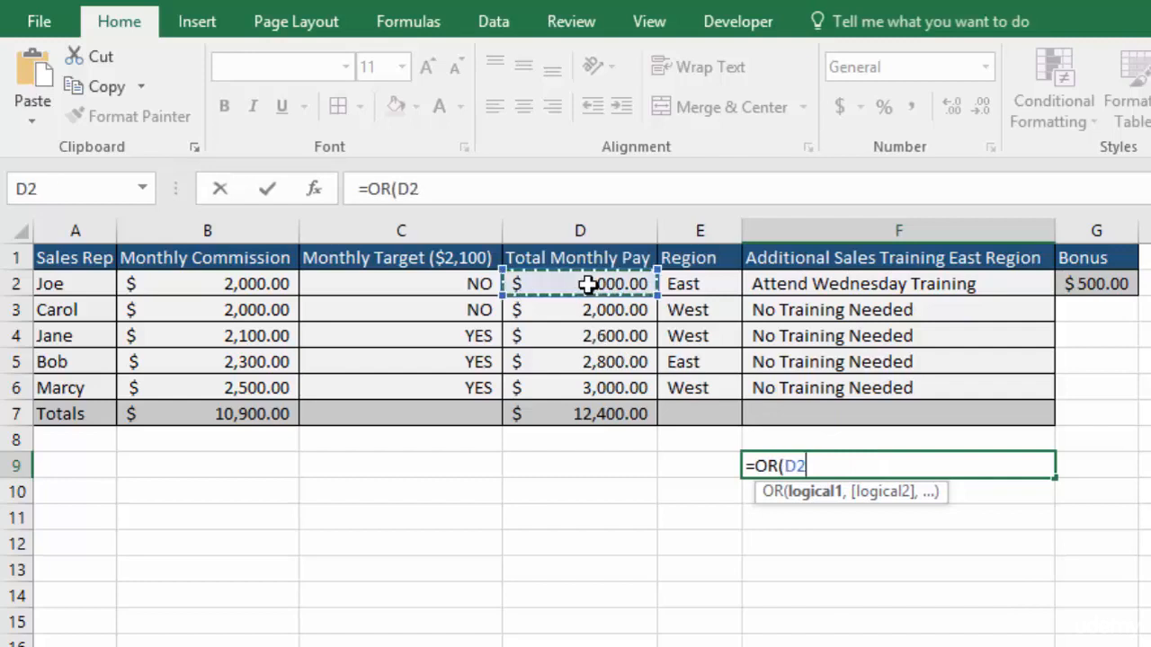
pyautogui.write('<=')
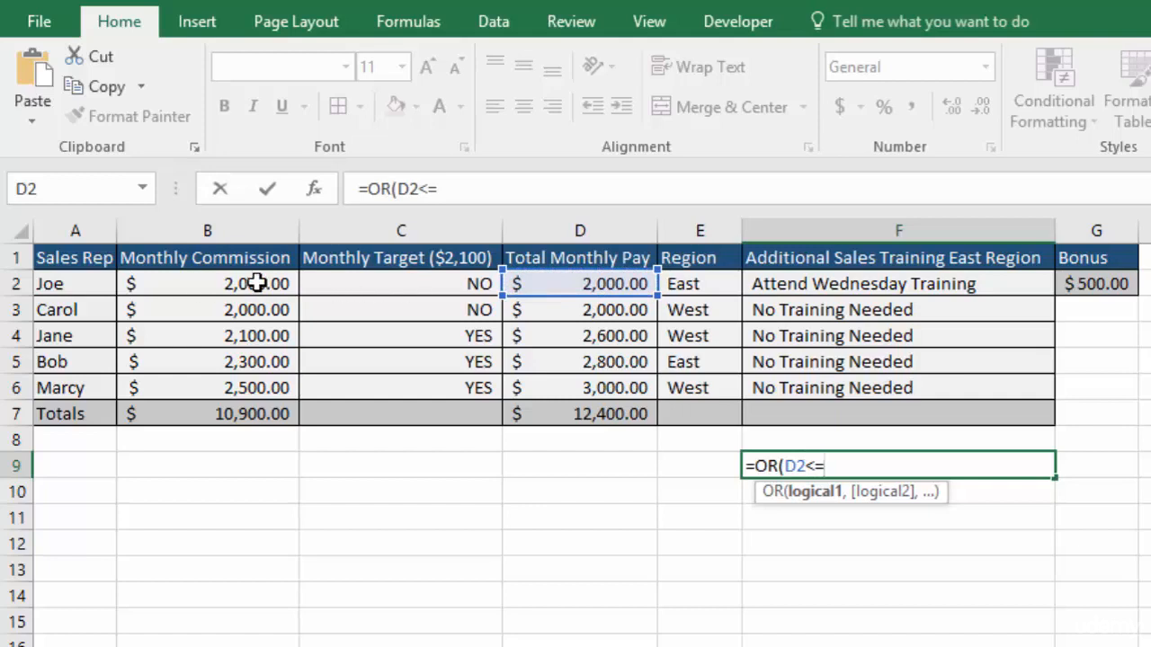
pyautogui.click(217, 285)
pyautogui.write(',')
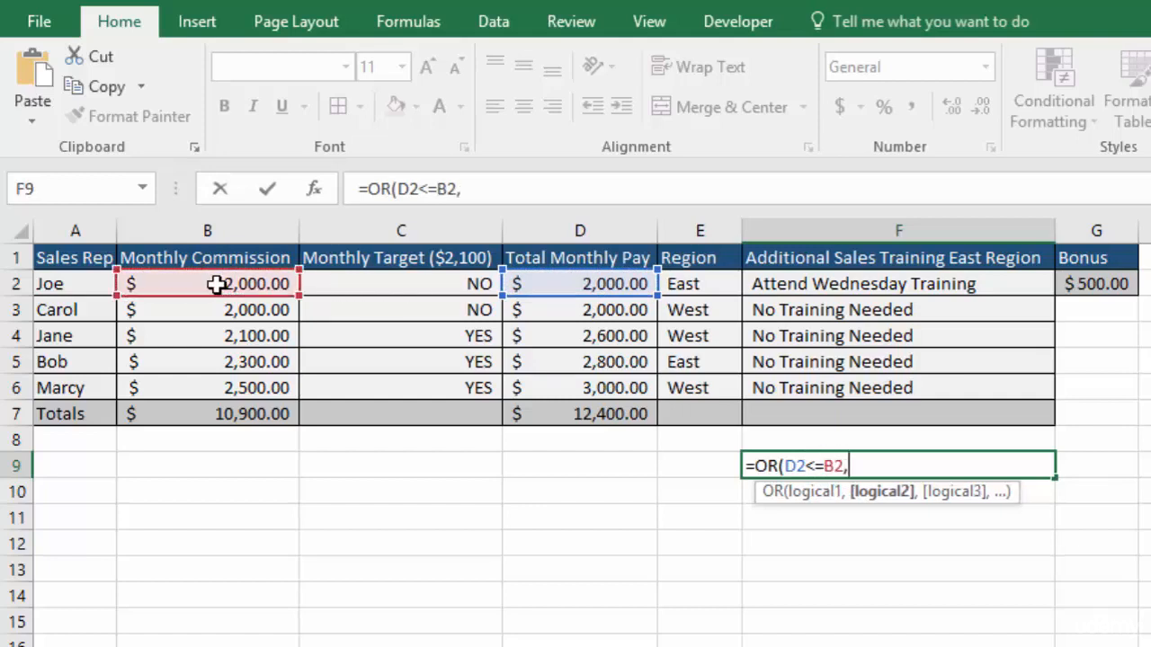
# Complete F9's OR formula with E2="east" as the second condition and copy it down through F13
pyautogui.click(697, 284)
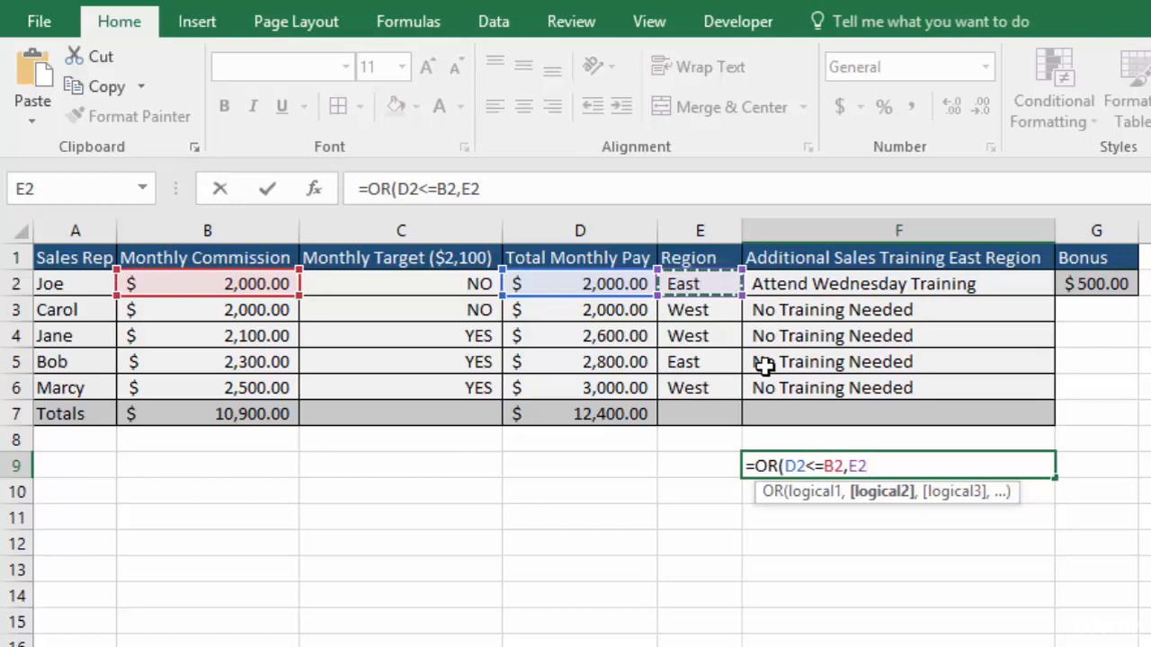
pyautogui.write('="')
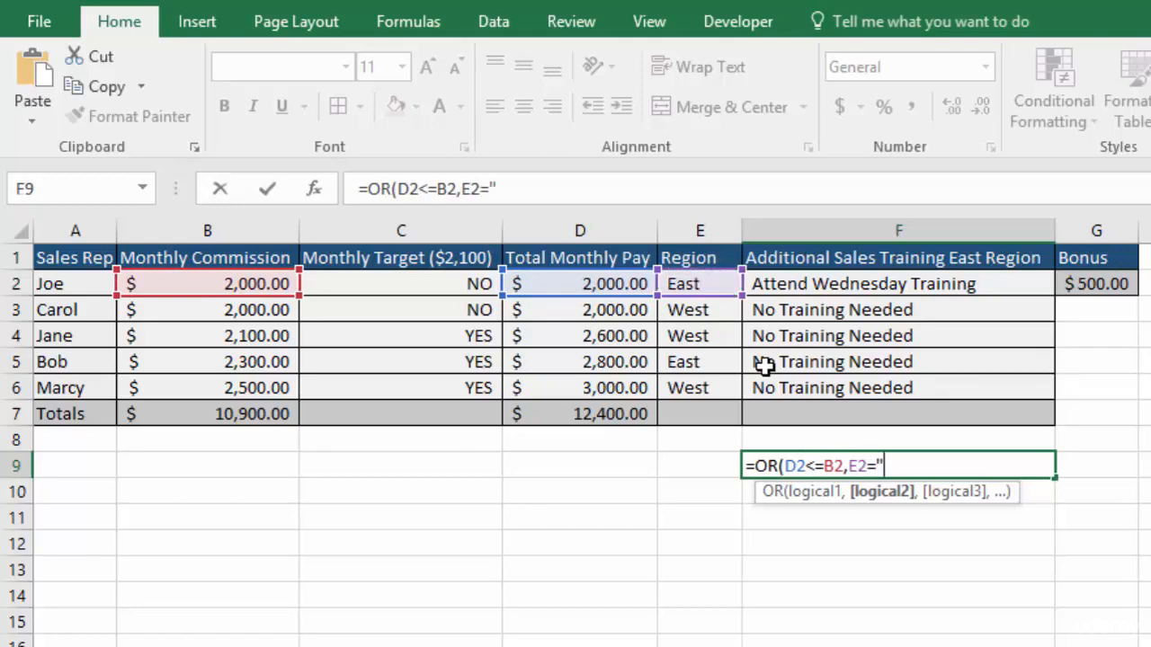
pyautogui.write('east"')
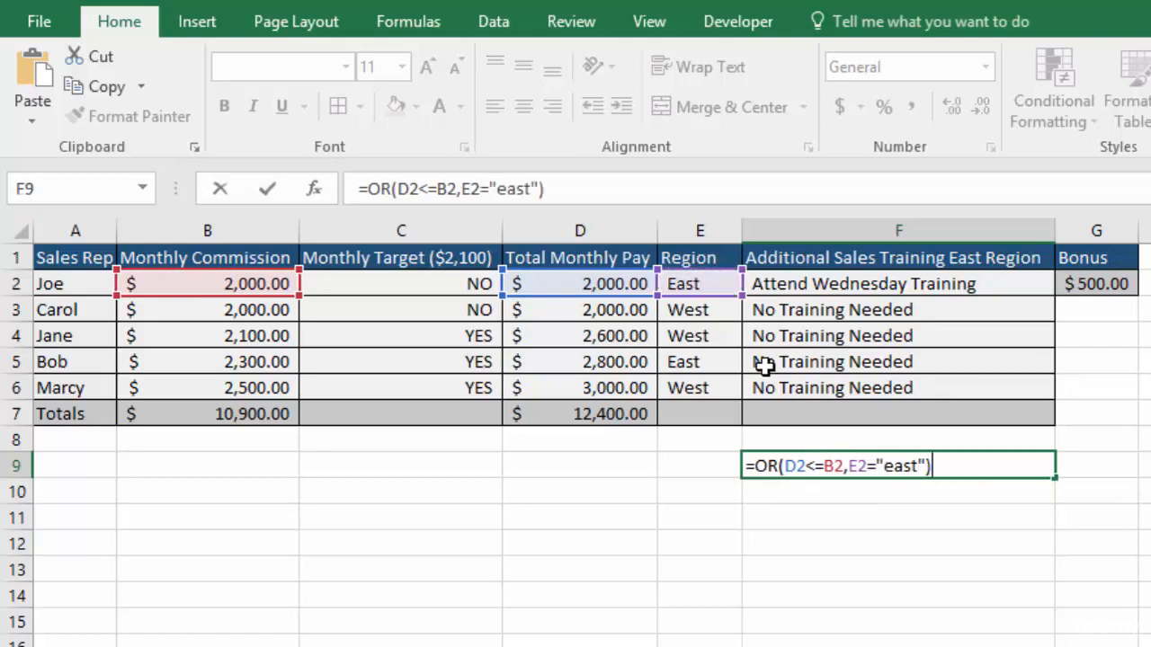
pyautogui.press('Return')
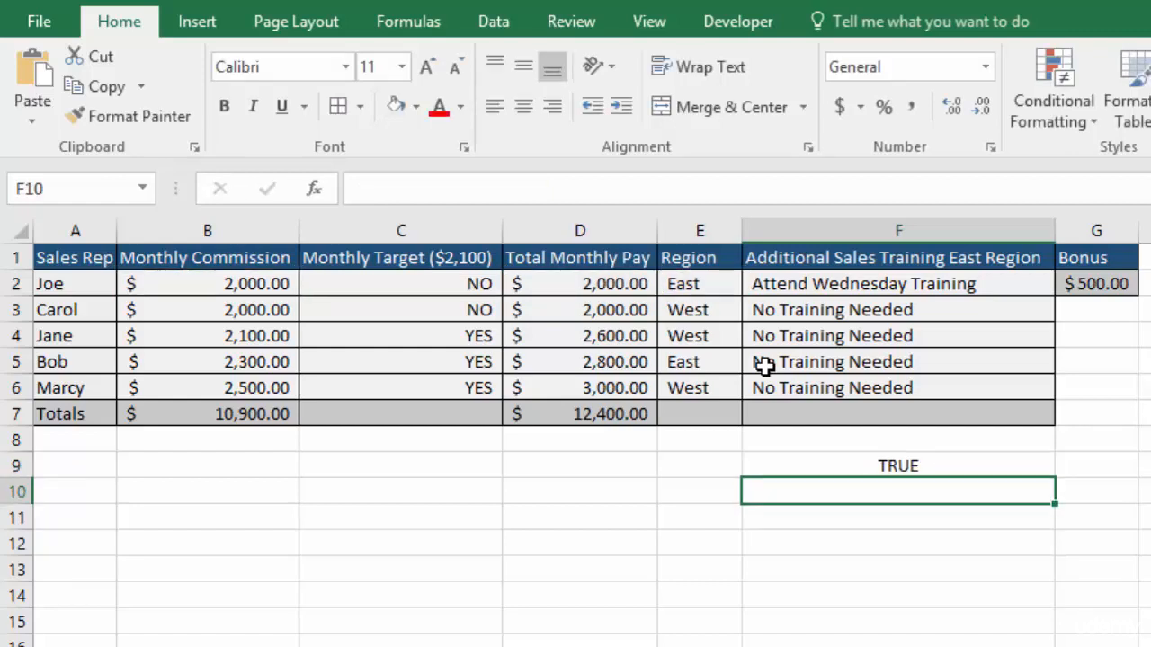
pyautogui.click(947, 465)
pyautogui.moveTo(1055, 480); pyautogui.dragTo(1057, 586)
# Enter the comparison formula =AND(D2<=B2,E2="east") in G9, beside the OR results
pyautogui.press('Right')
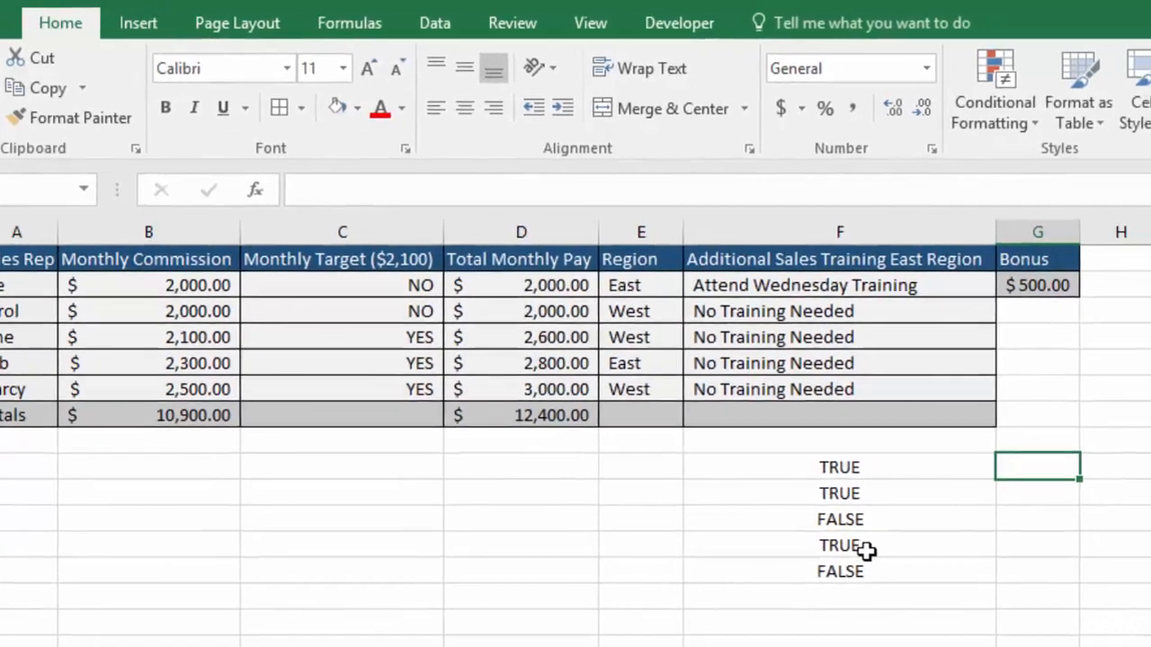
pyautogui.write('=and')
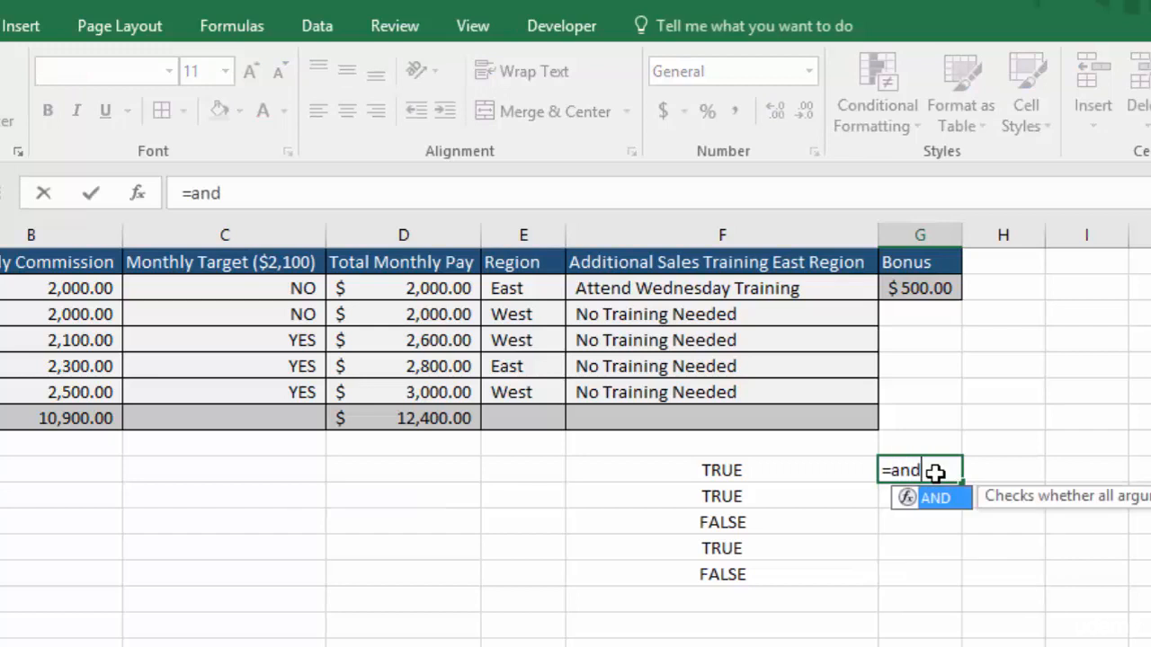
pyautogui.press('Tab')
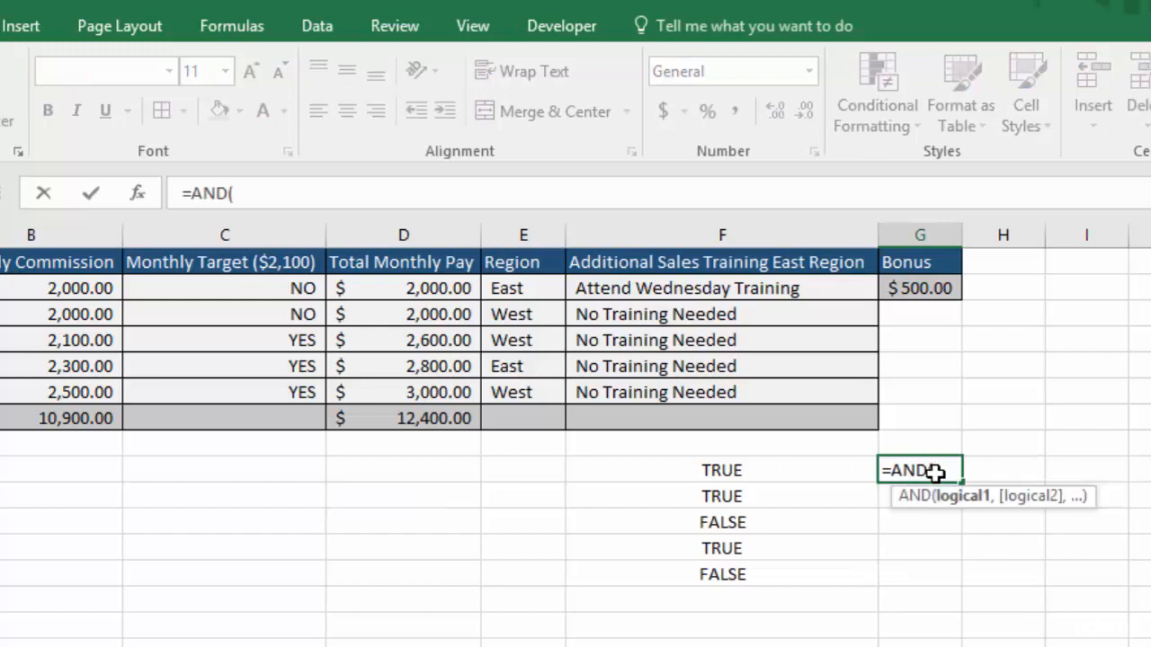
pyautogui.click(411, 289)
pyautogui.write('<=')
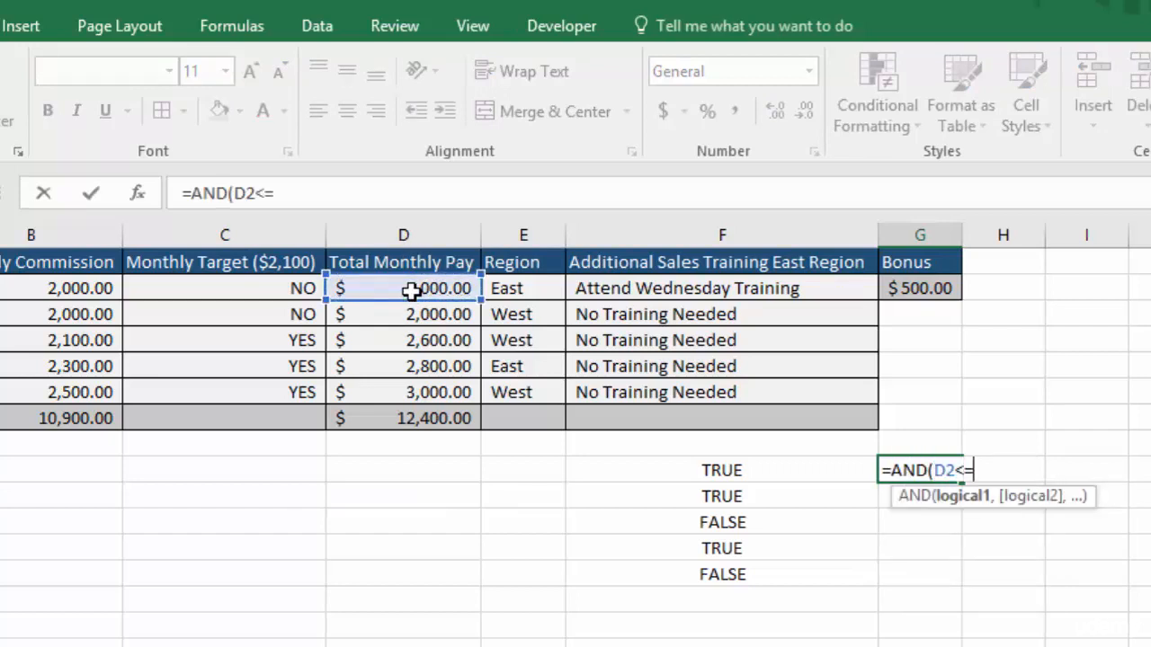
pyautogui.click(65, 288)
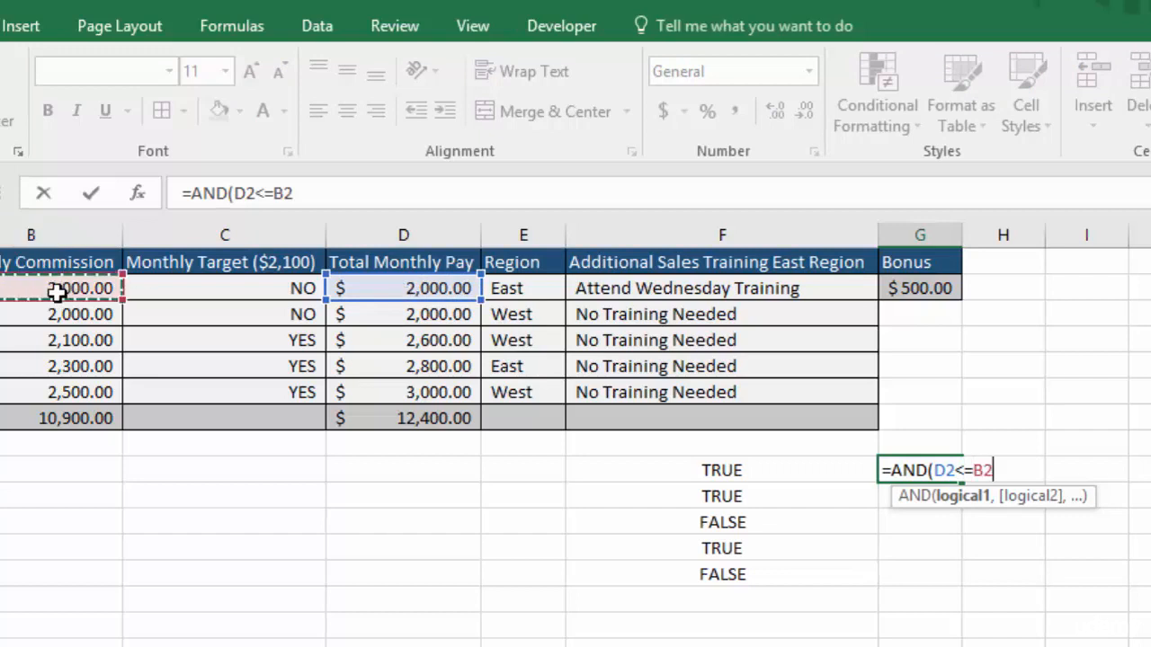
pyautogui.write(',')
pyautogui.click(524, 287)
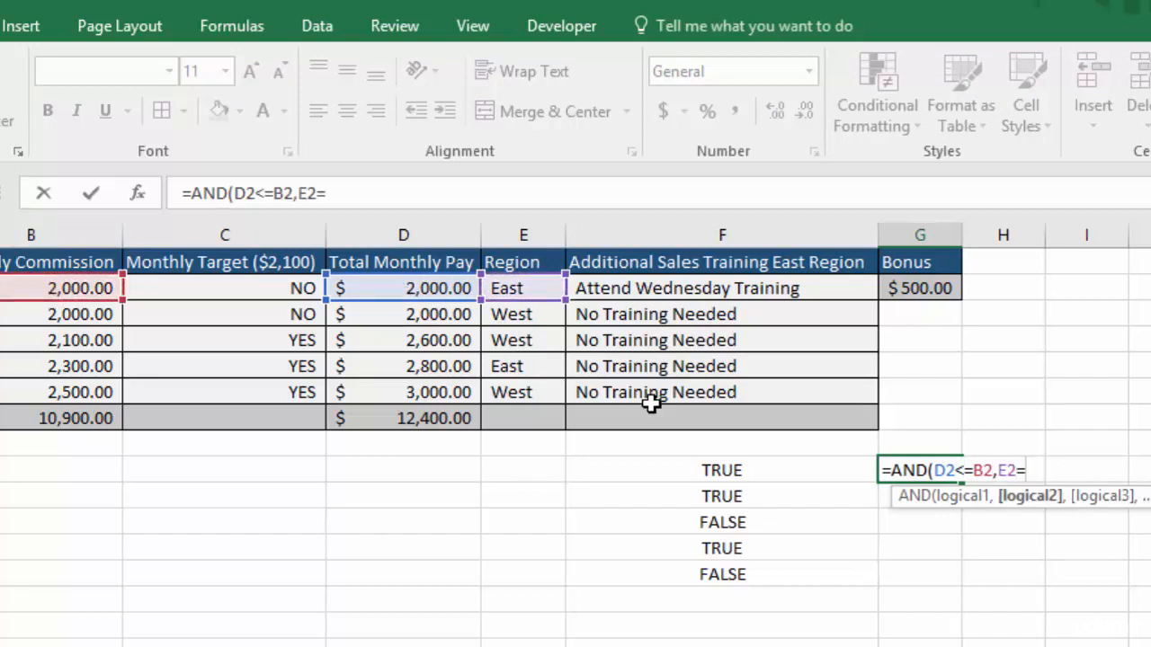
pyautogui.write('="east"')
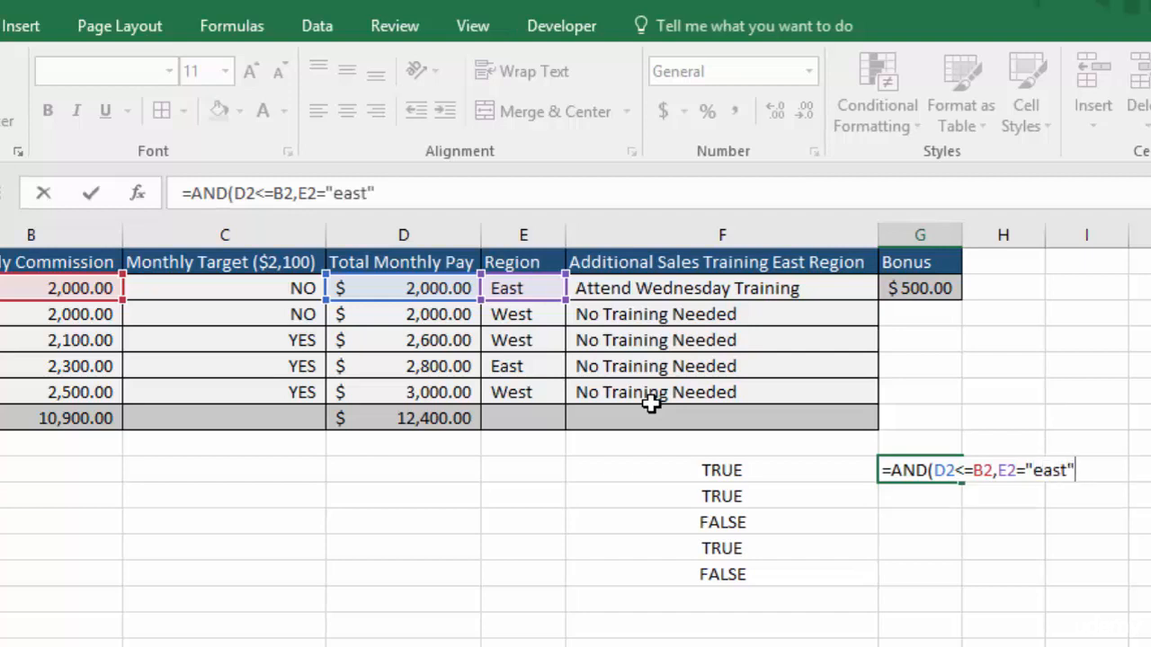
pyautogui.press('Return')
# Copy the AND formula from G9 down through G13, alongside the OR results, and deselect the range
pyautogui.click(960, 474)
pyautogui.moveTo(962, 483); pyautogui.dragTo(962, 585)
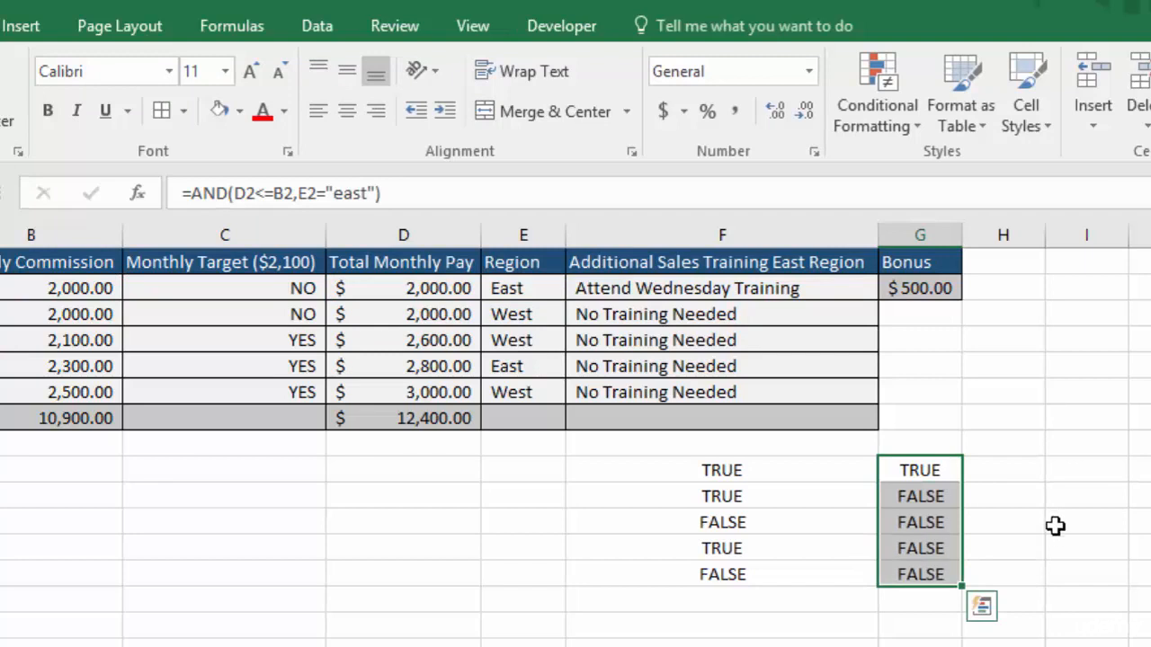
pyautogui.click(1058, 525)
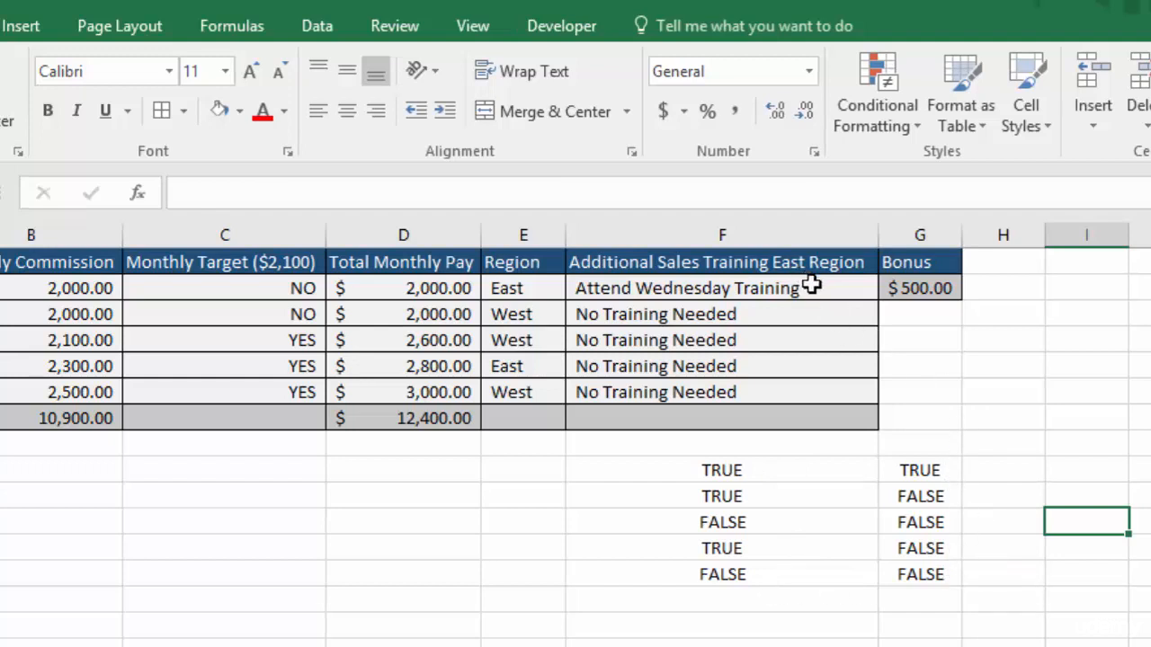
# Open the nested IF and AND formula in F5 to examine its conditions and cell references
pyautogui.doubleClick(783, 367)
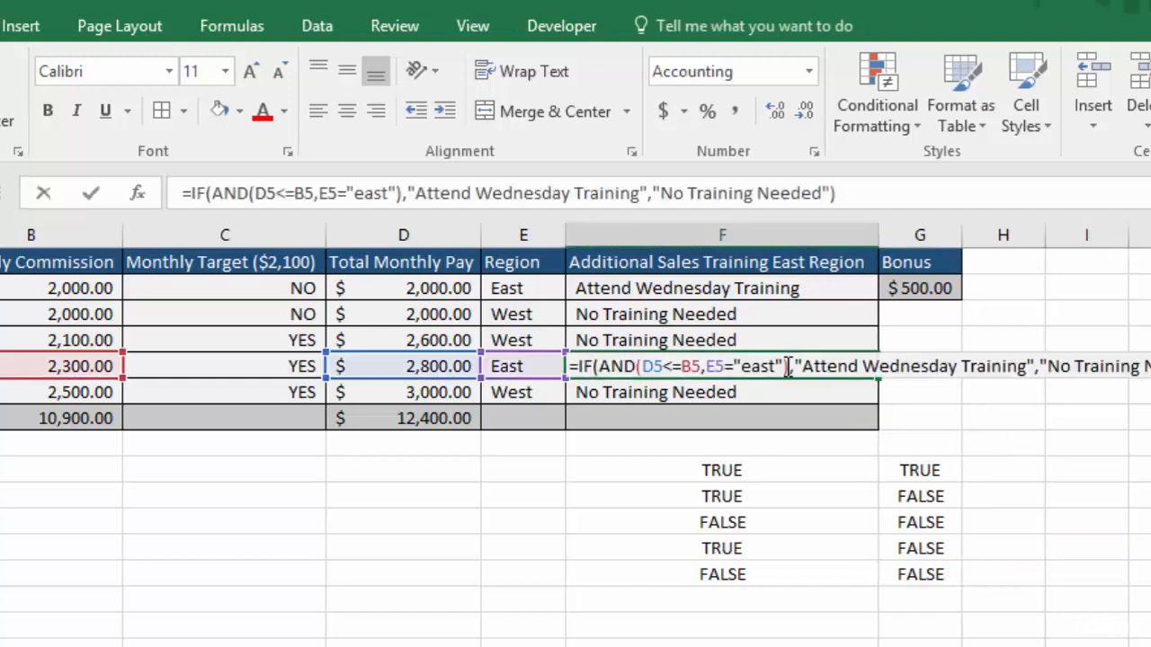